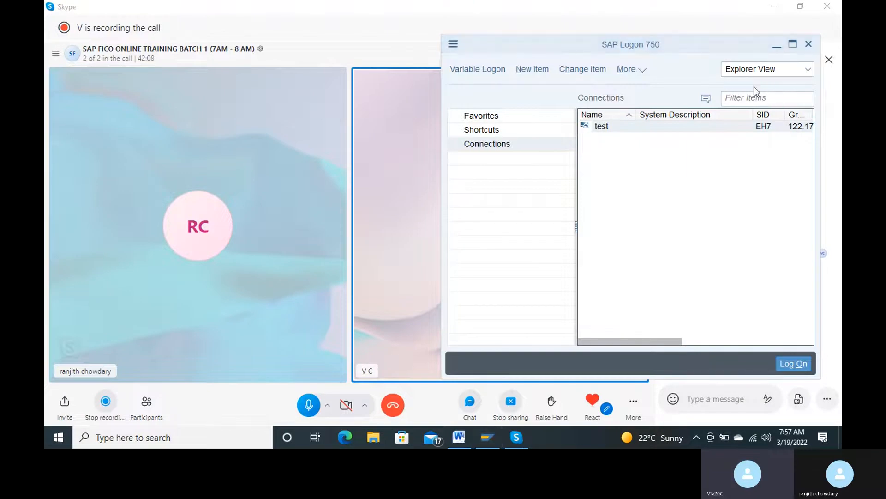
Step: Log on to the test system with the user name and account password, continuing this logon and ending any other logons
double_click(611, 127)
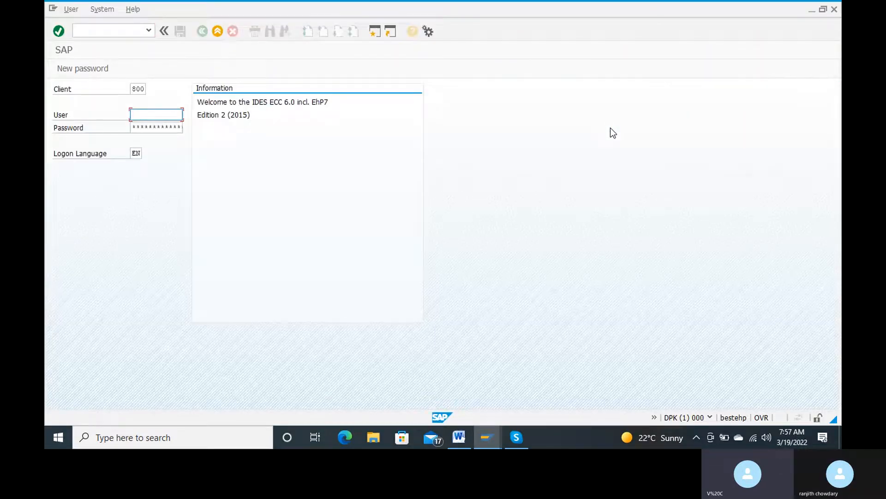
key(ctrl+v)
key(Tab)
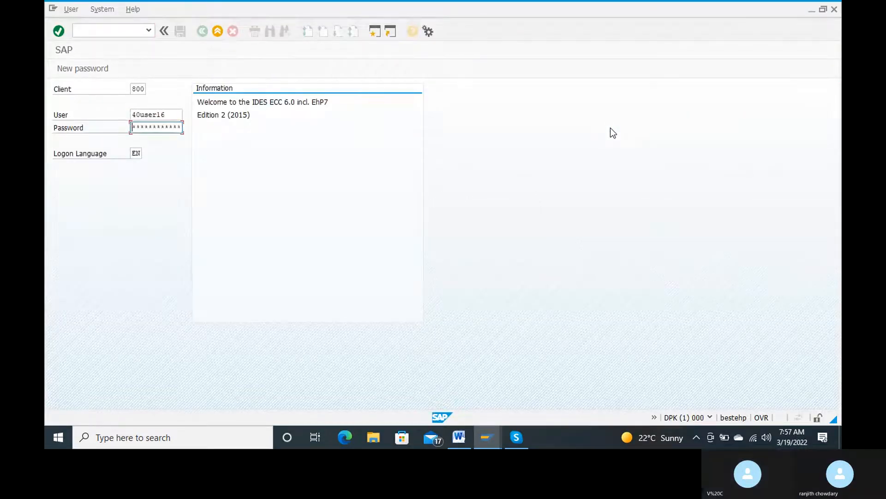
text(*************)
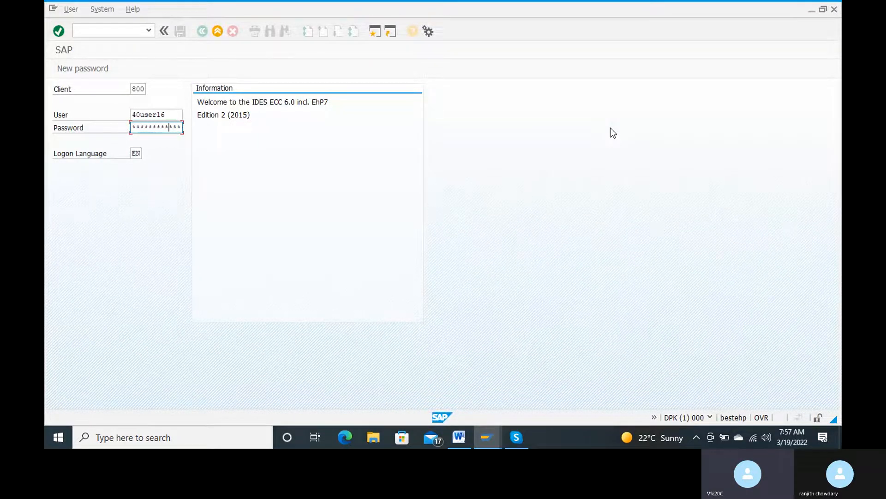
key(Return)
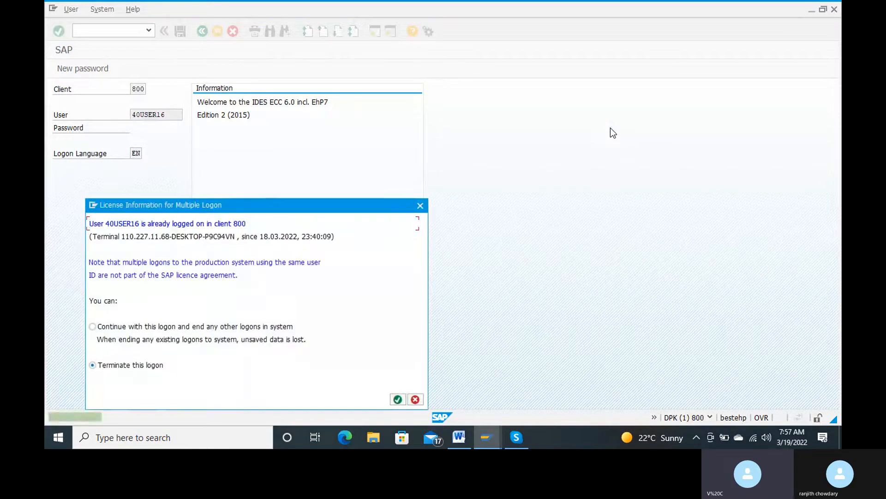
click(92, 326)
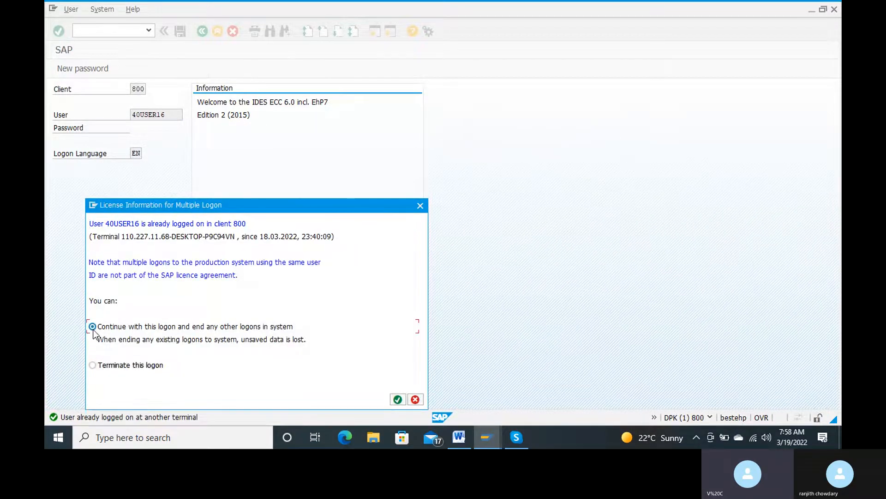
click(395, 400)
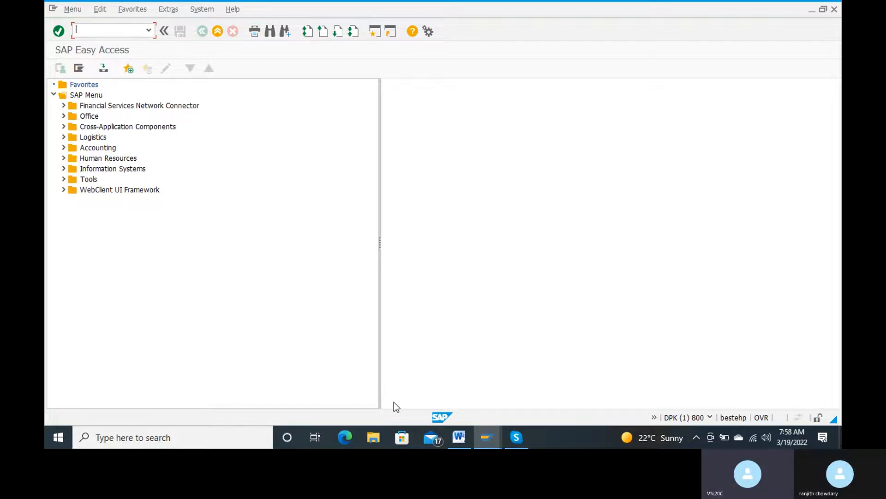
Step: Start transaction FB60, pick the vendor's 500-series account ending in 0, and set the invoice date to 19.03.2022
text(fb60)
key(Return)
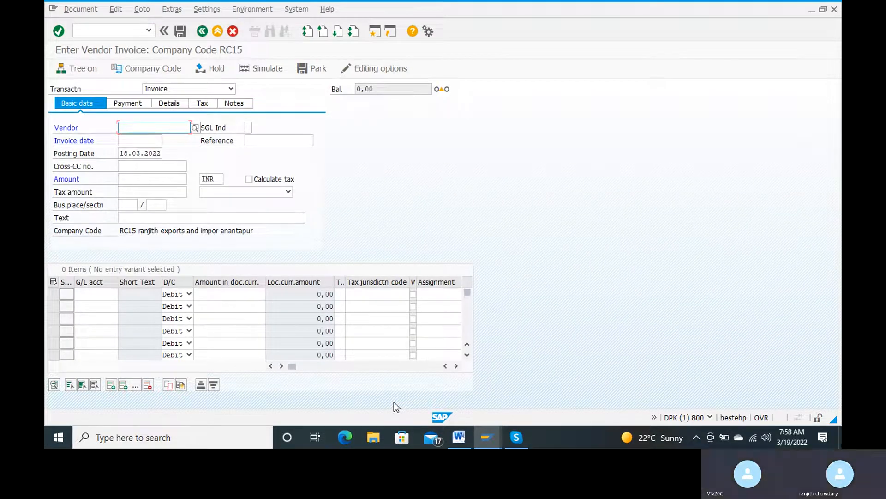
key(BackSpace)
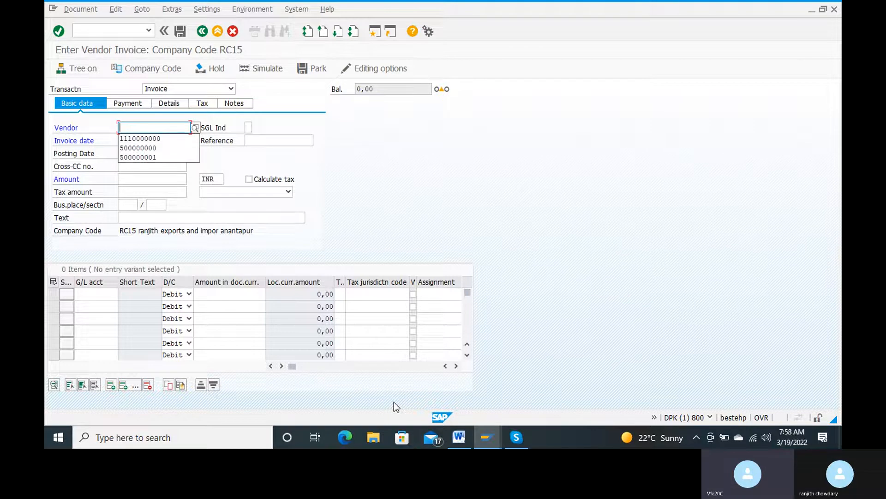
click(163, 146)
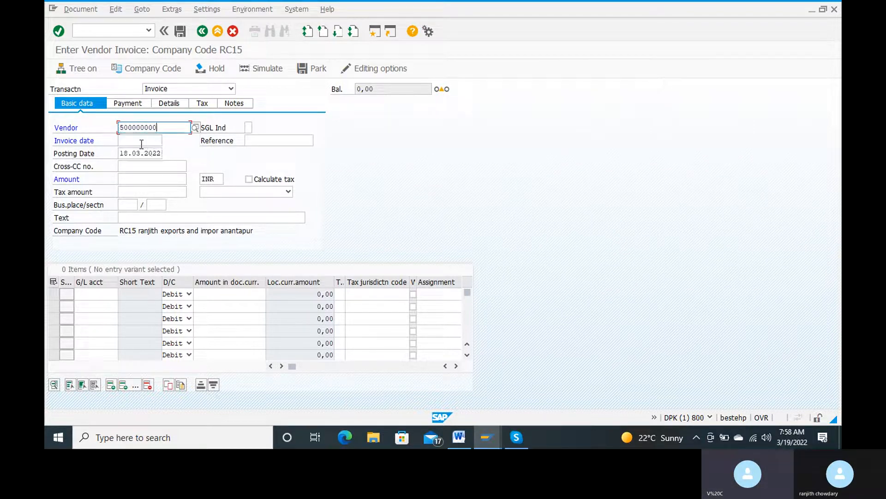
click(142, 144)
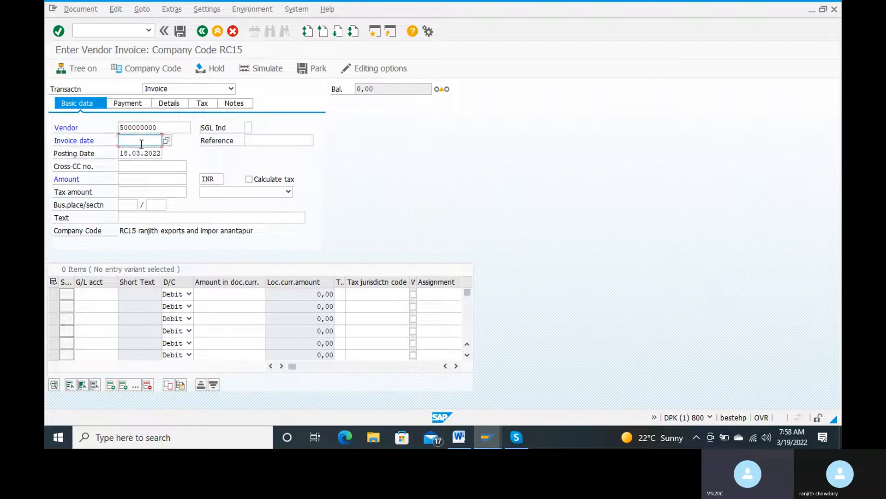
text(19.03.2022)
Step: Set the invoice amount to 100000 INR and its text to "purchasing raw material from vendor"
click(159, 180)
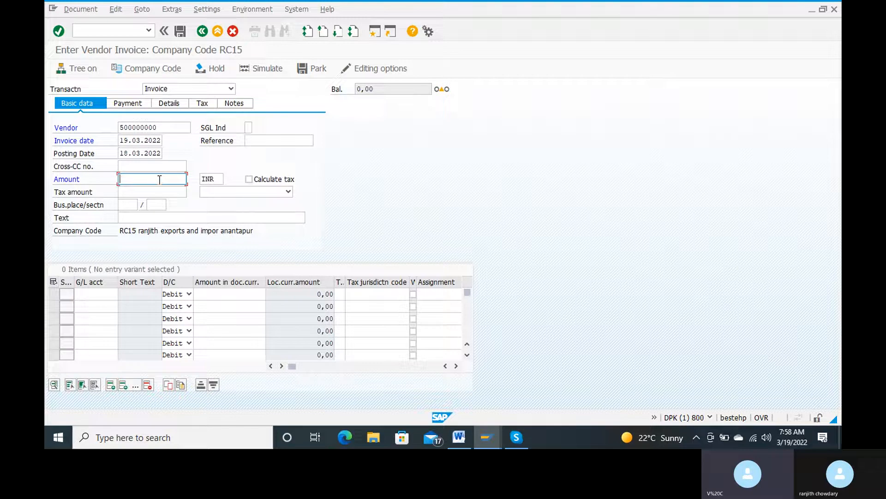
text(100000)
key(Tab)
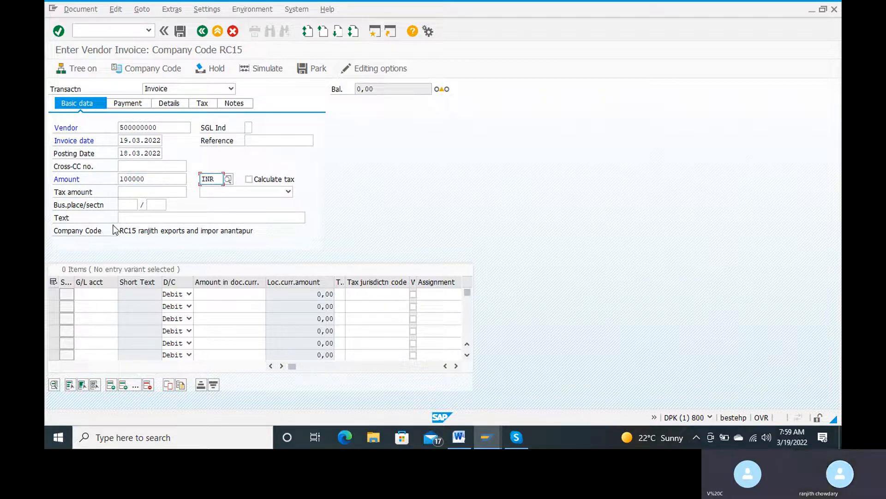
click(134, 218)
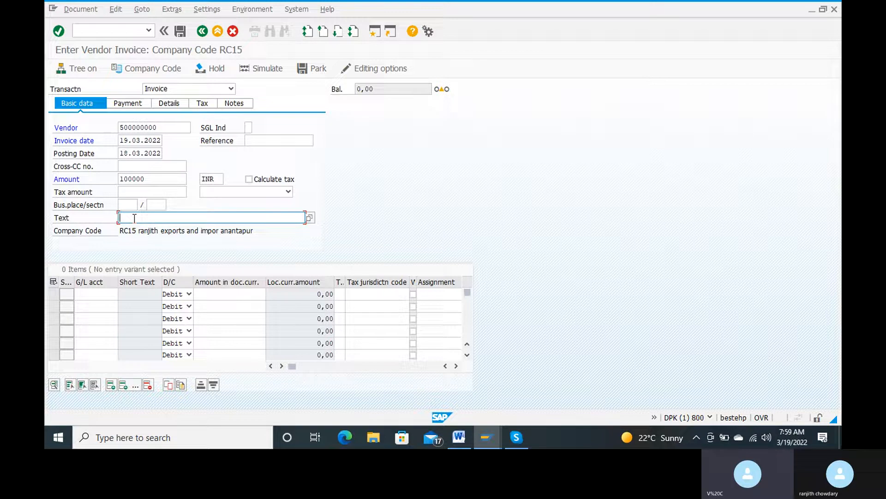
text(pu)
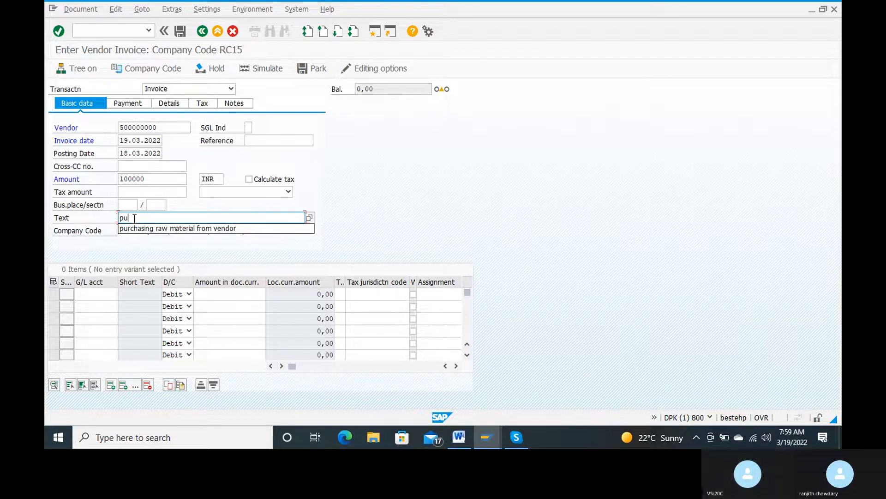
key(Down)
key(Return)
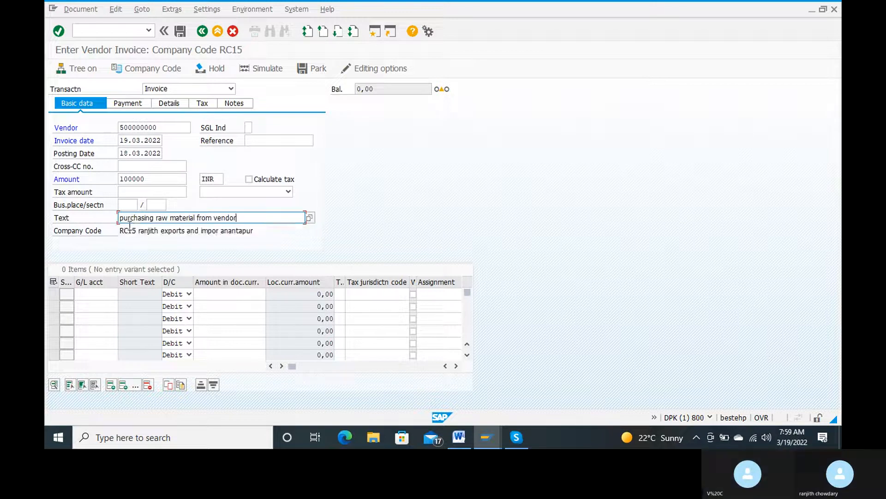
Step: Add a debit line item for the raw material G/L account with a document currency amount of 100000
click(83, 295)
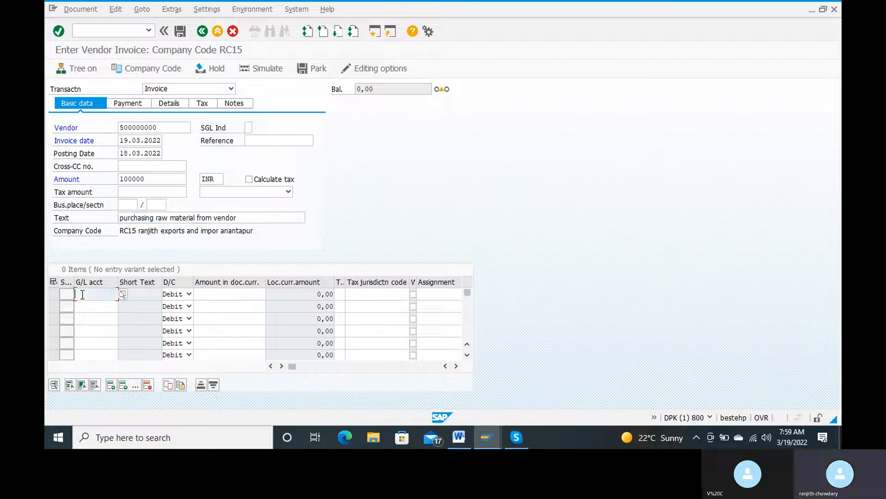
click(123, 295)
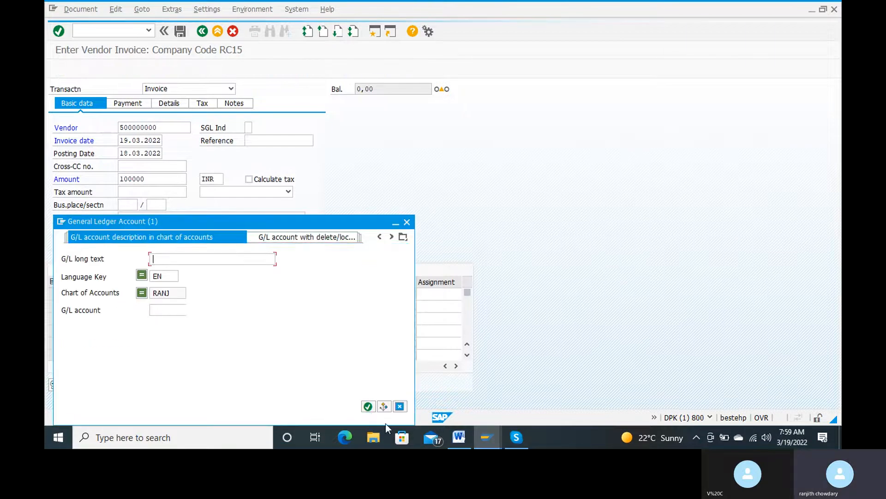
click(368, 406)
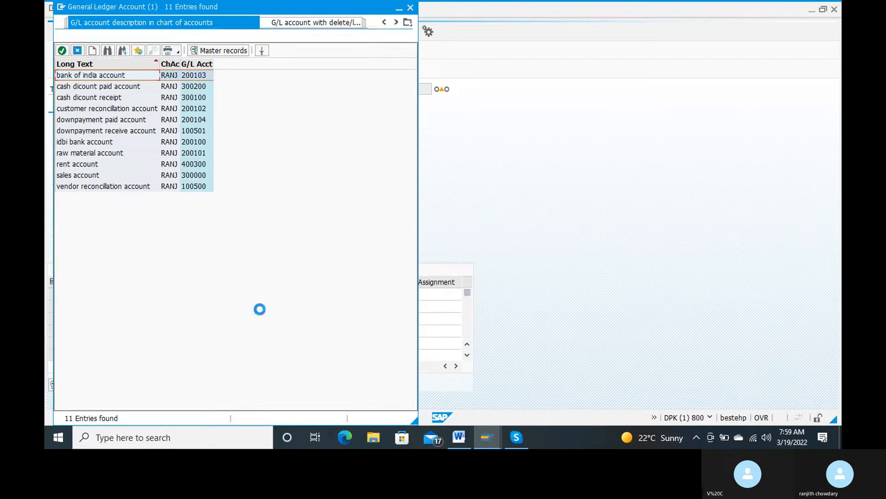
double_click(104, 153)
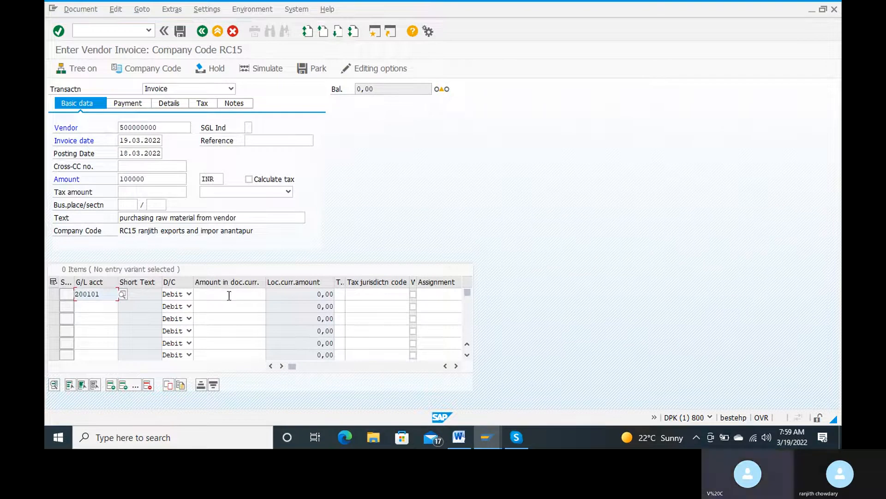
click(229, 296)
text(1)
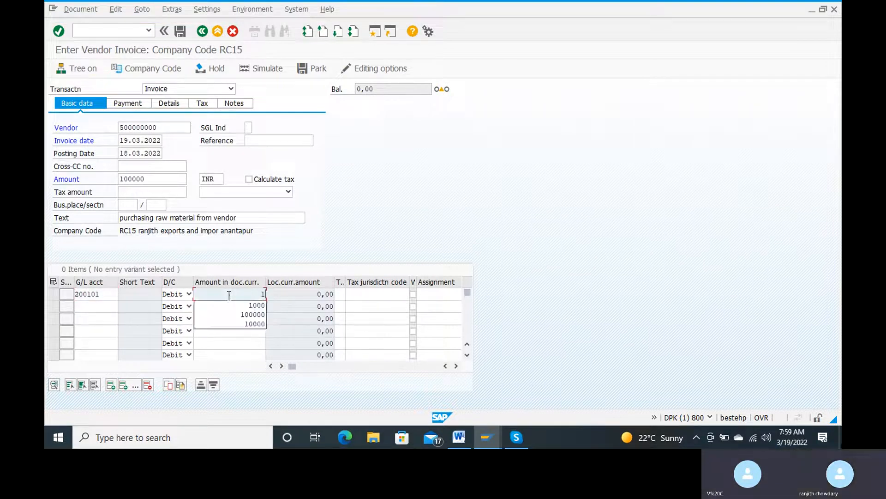
text(0000)
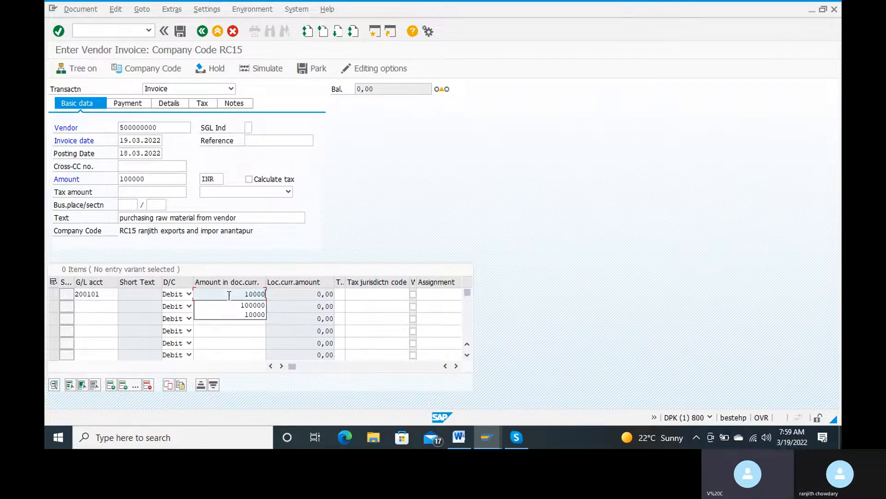
text(0)
key(Down)
key(Return)
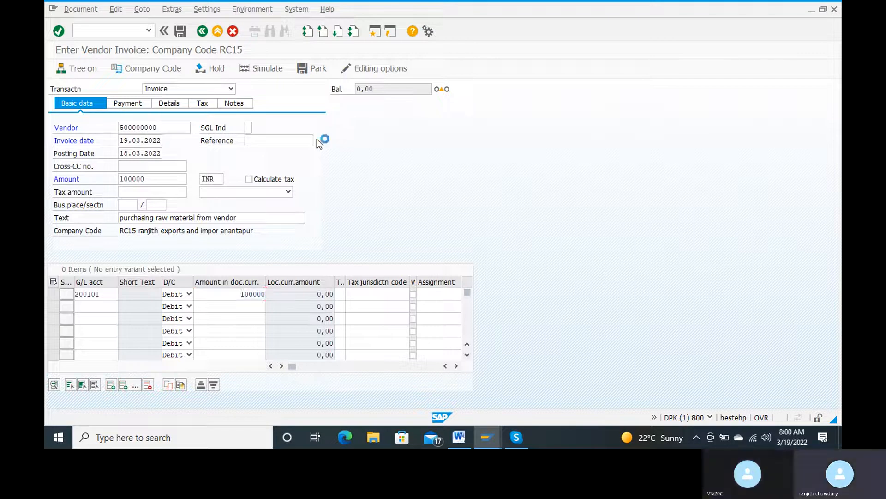
Step: Validate the vendor invoice entries and display the invoice's payment data
key(Return)
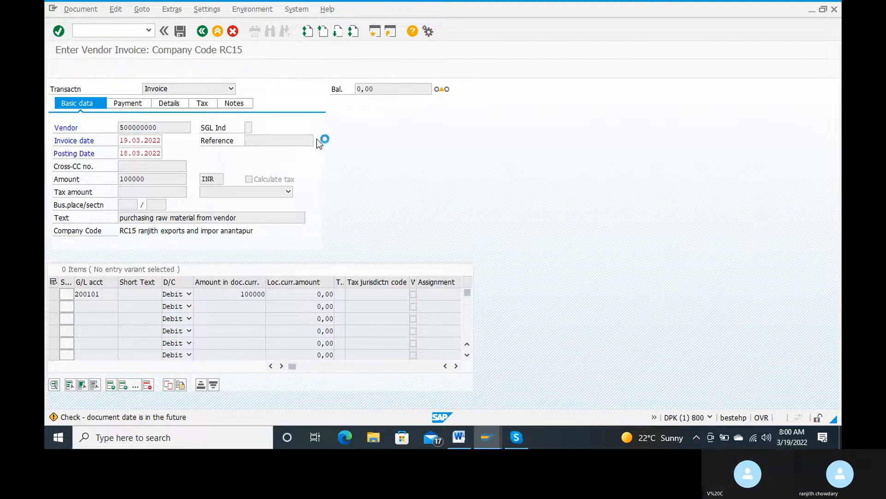
key(Return)
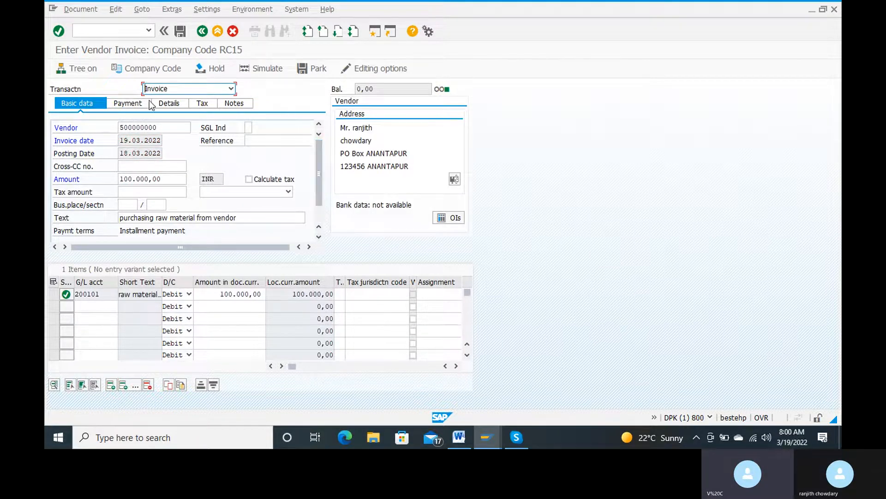
click(131, 105)
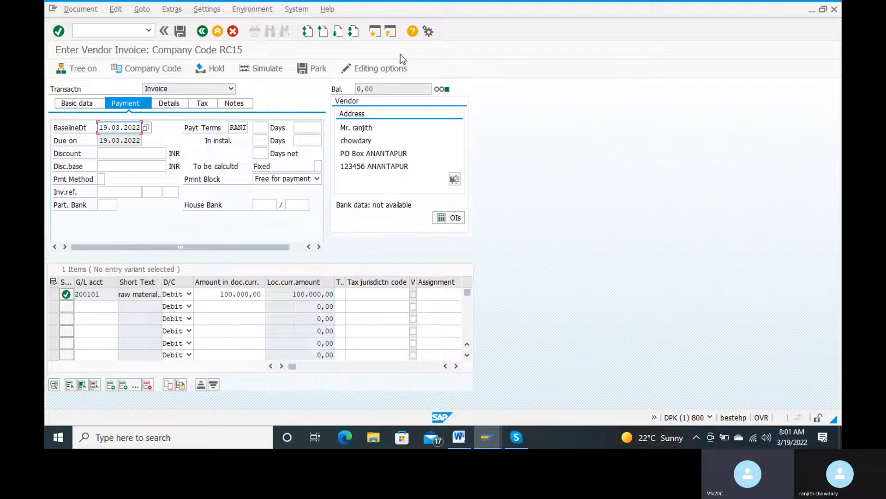
Step: Open the terms of payment for holdback/retainage in a new session with transaction OBB9
click(375, 32)
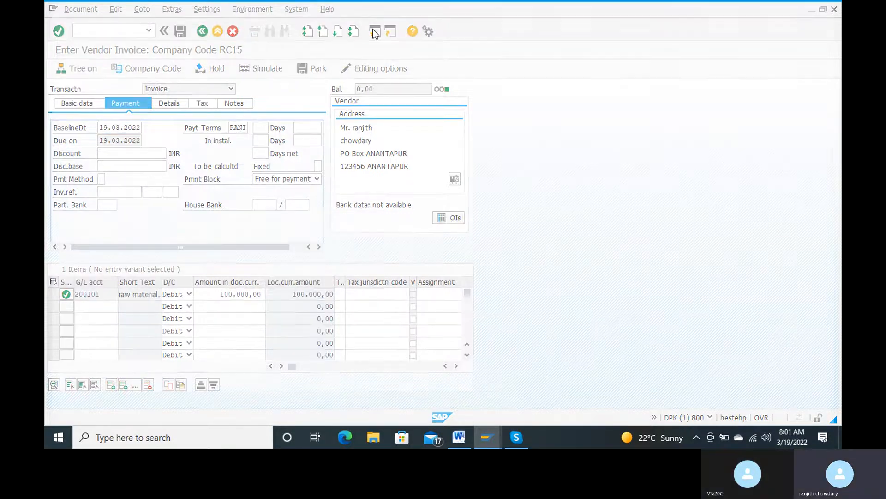
text(obb)
text(d)
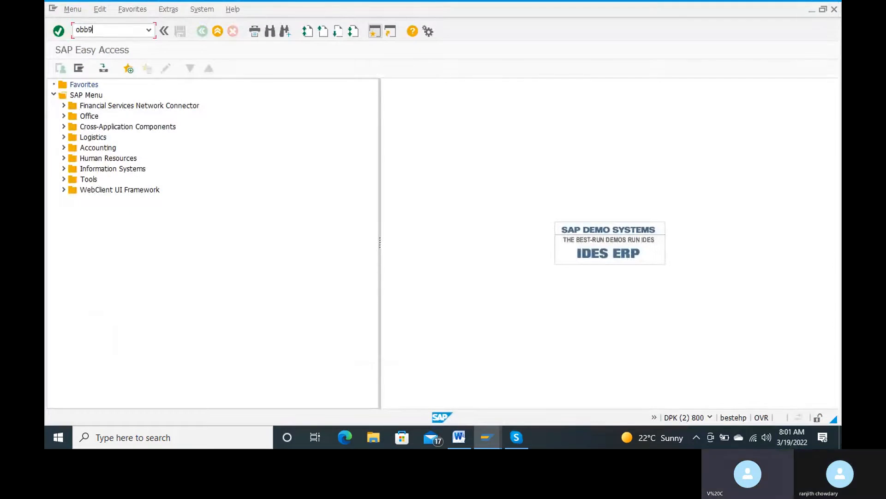
key(Return)
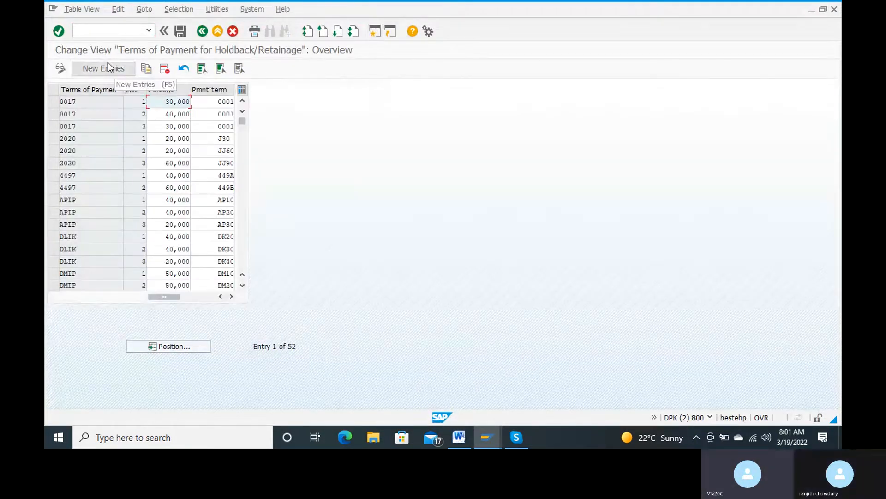
click(173, 346)
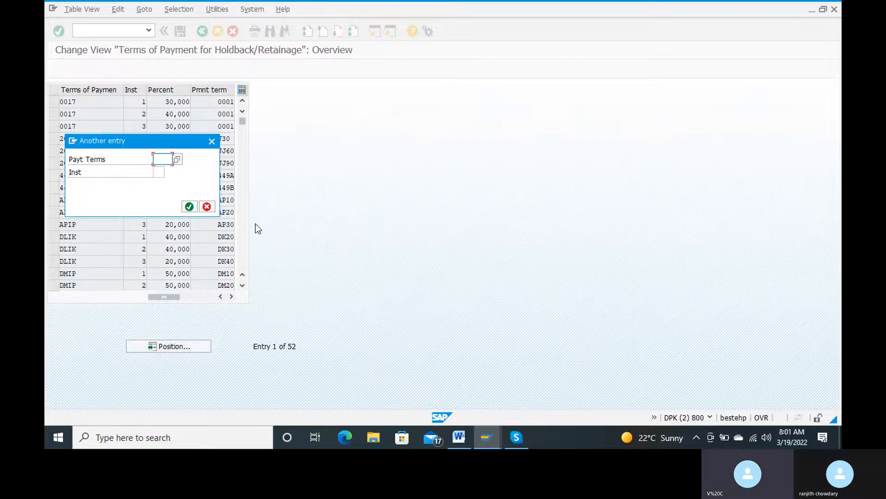
click(212, 141)
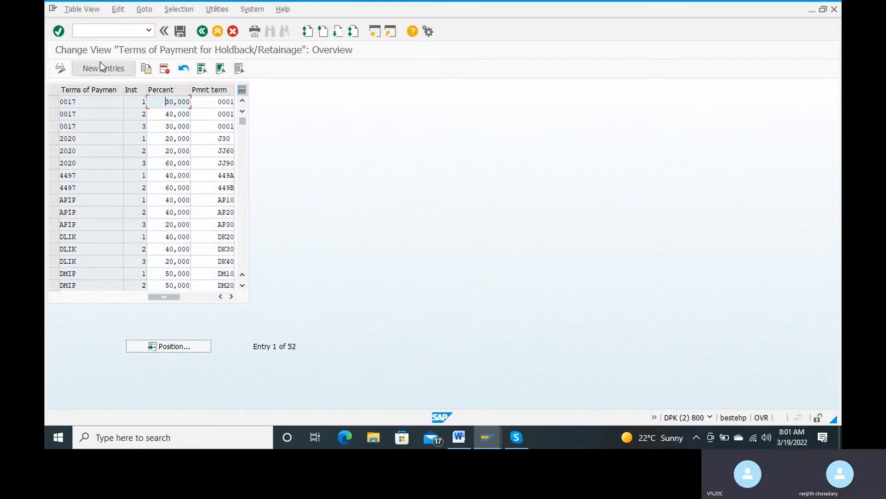
Step: Start new installment entries and select payment term RANI for the first row by searching the term list for "ran"
click(100, 64)
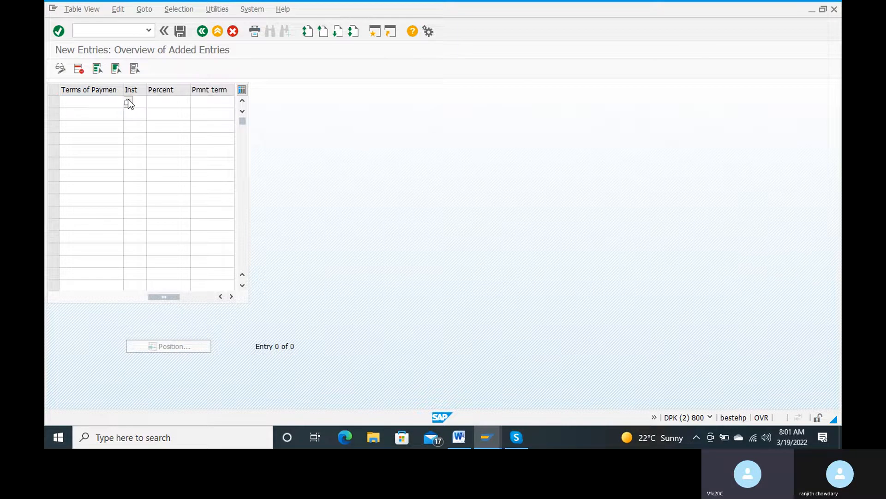
click(129, 100)
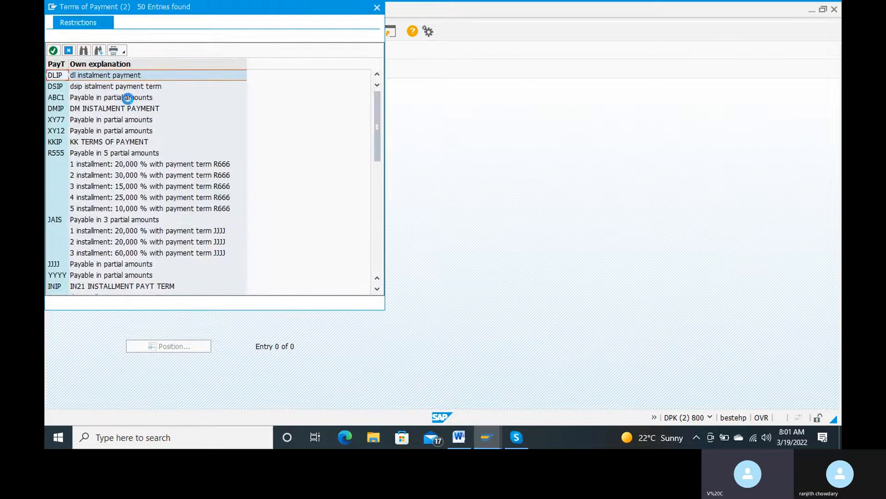
click(89, 51)
text(ra)
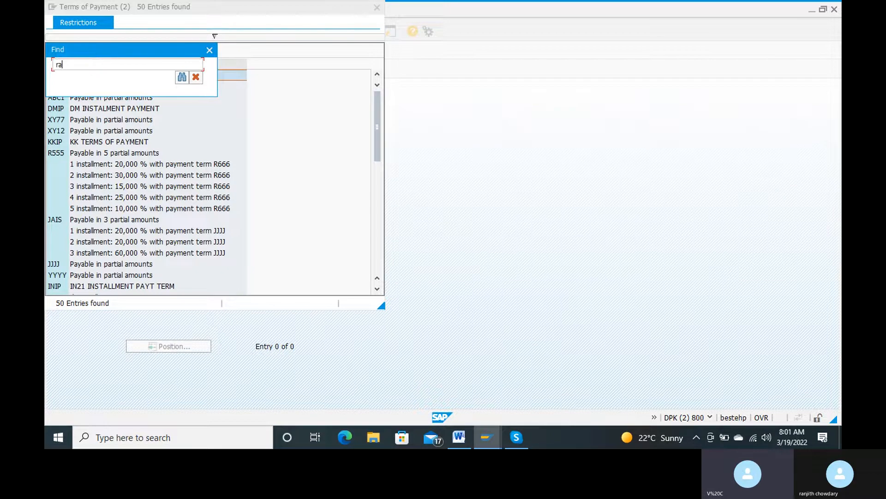
text(n)
key(Return)
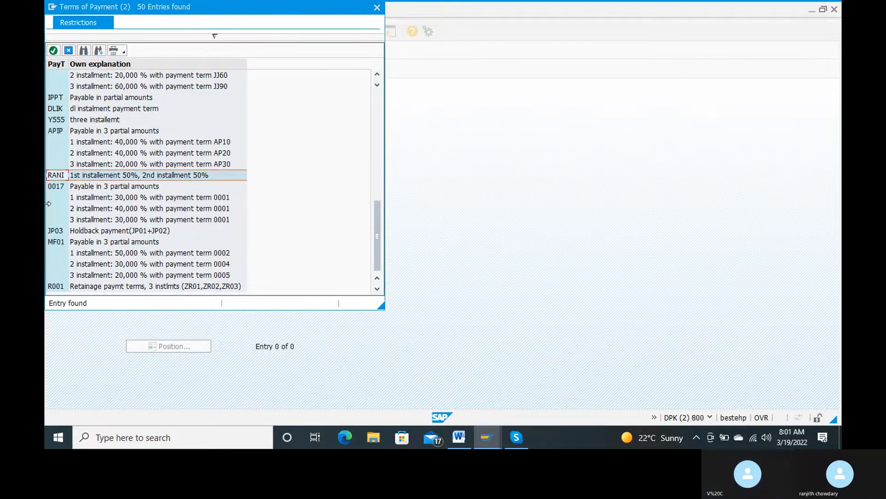
double_click(58, 176)
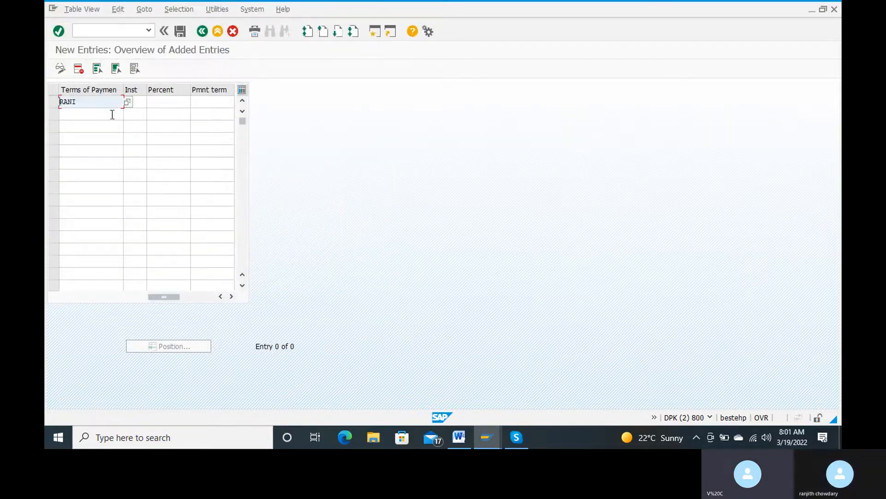
Step: Define the first RANI row as installment 1 with 50 percent
click(143, 102)
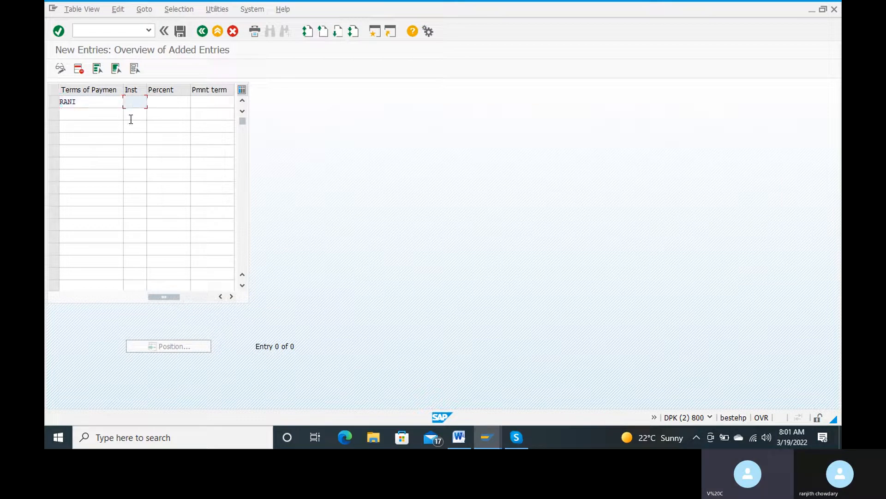
text(1)
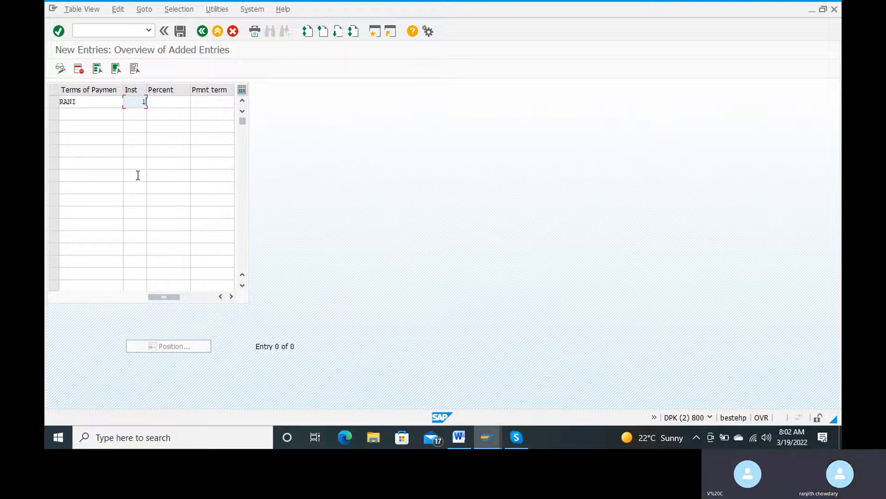
key(Tab)
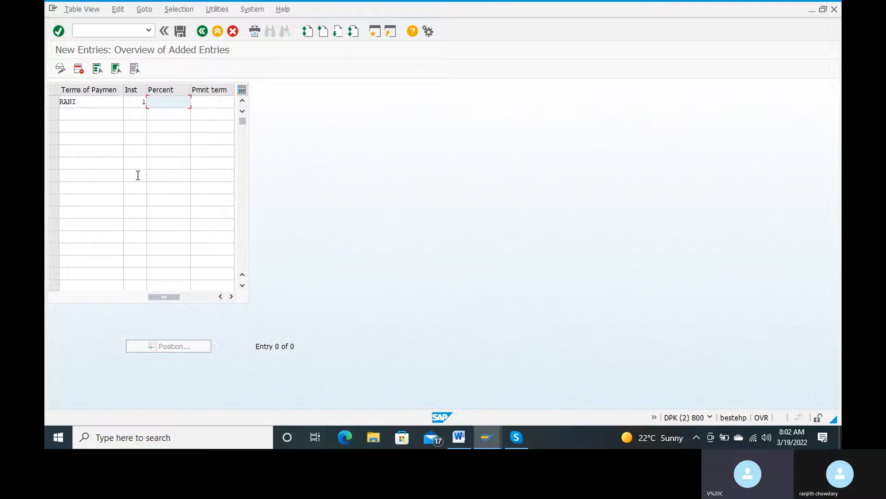
text(50)
key(Tab)
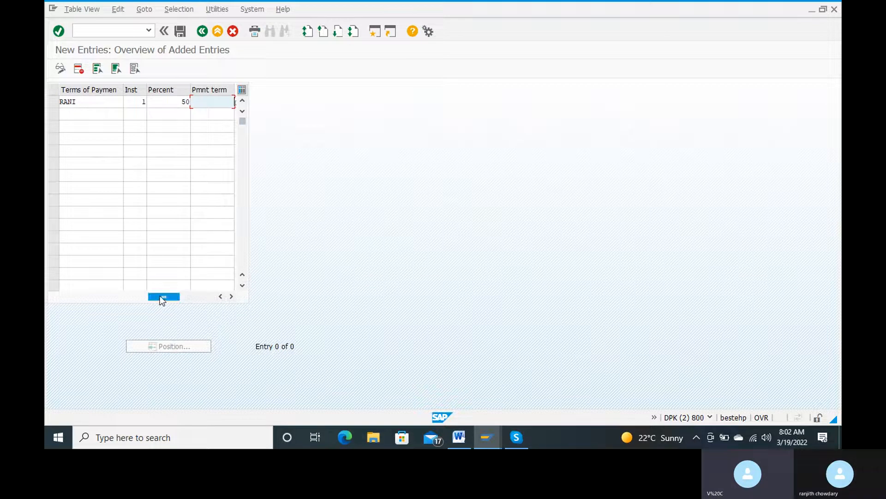
Step: Assign payment term RAI1 to the first installment by searching the term list for "rai1"
drag(160, 296, 169, 296)
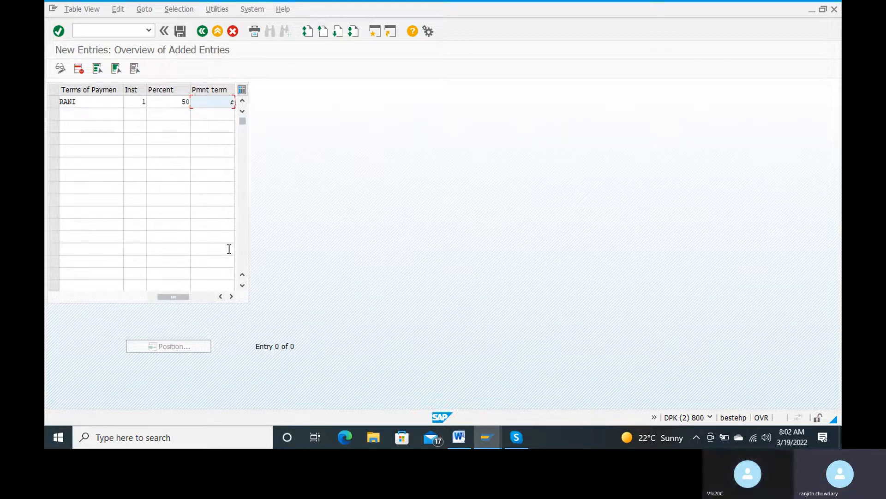
click(231, 296)
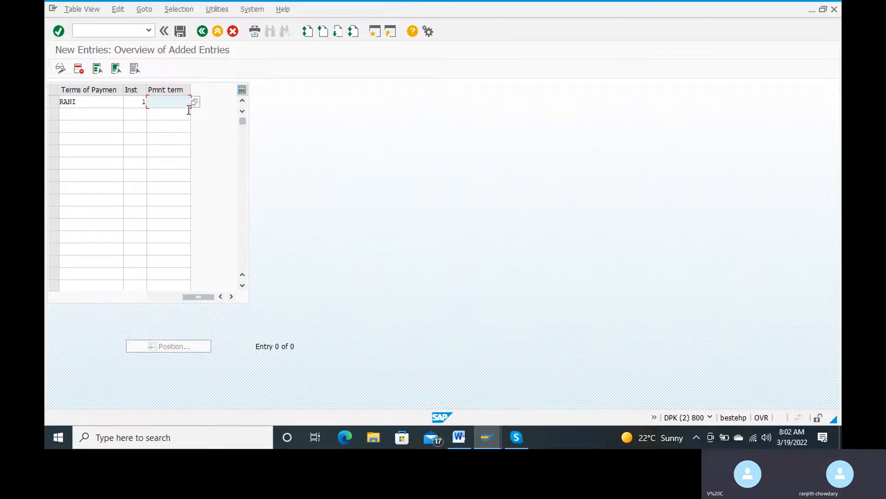
click(195, 105)
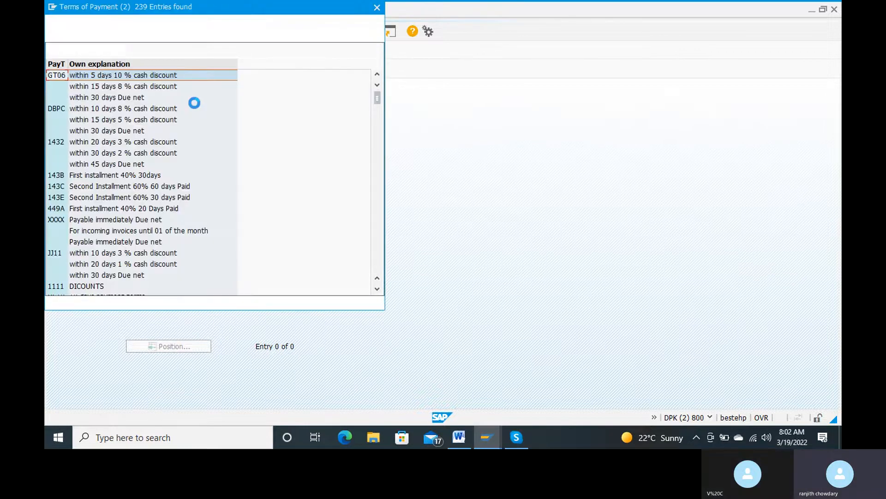
click(84, 52)
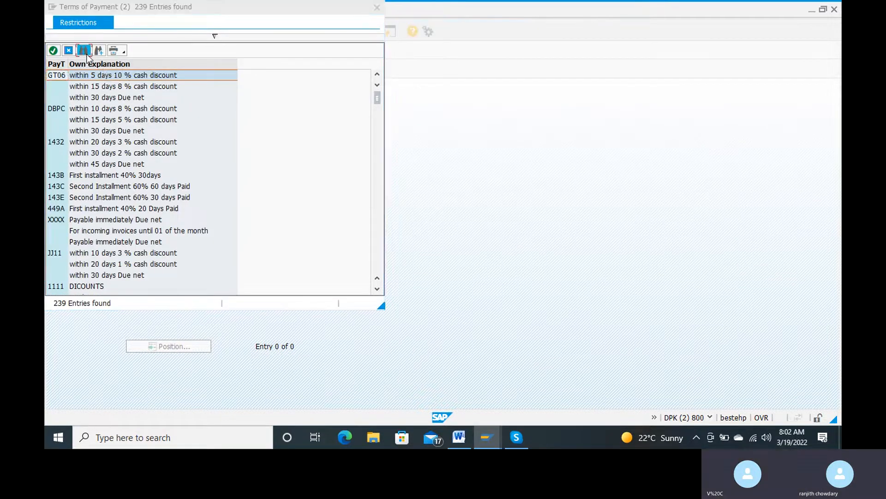
text(rail)
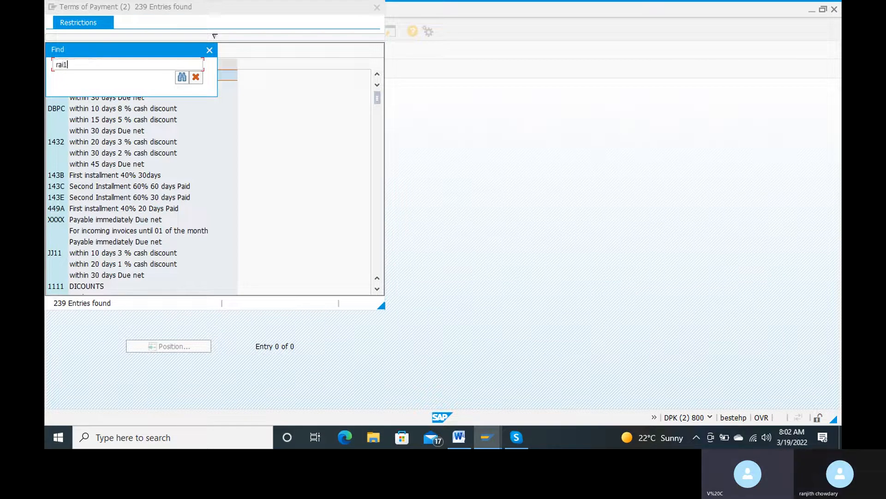
key(Return)
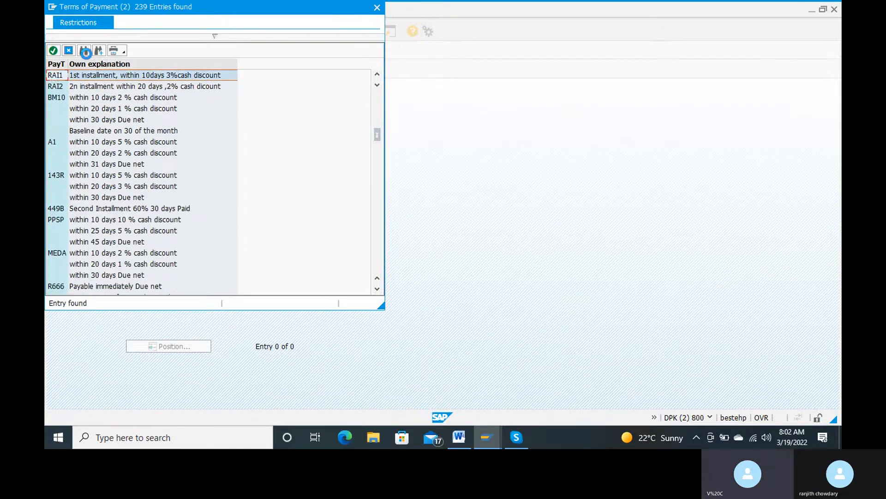
double_click(52, 75)
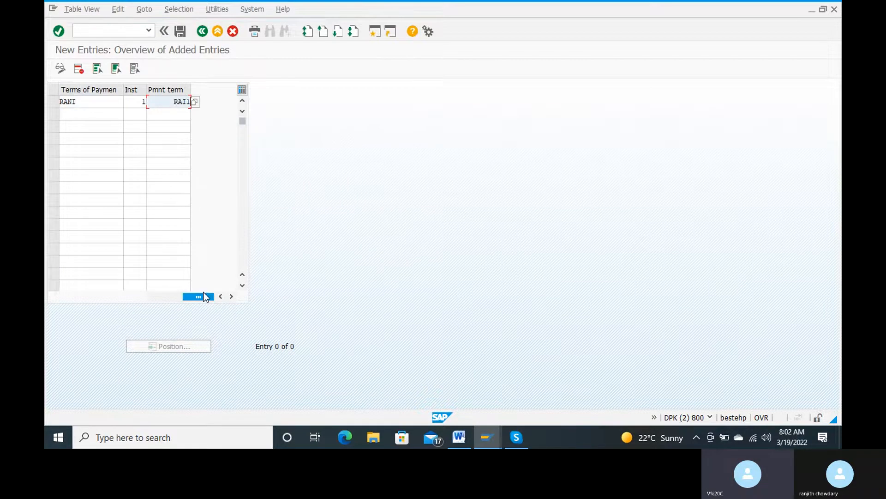
drag(204, 296, 183, 299)
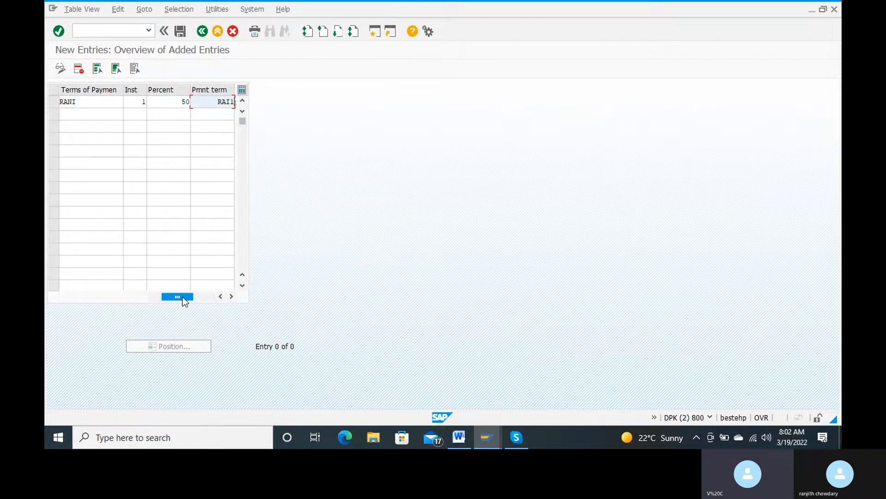
Step: Add a second row as installment 2 for payment term RANI, picking the term by searching the list for "rani"
click(69, 116)
text(rani)
key(Tab)
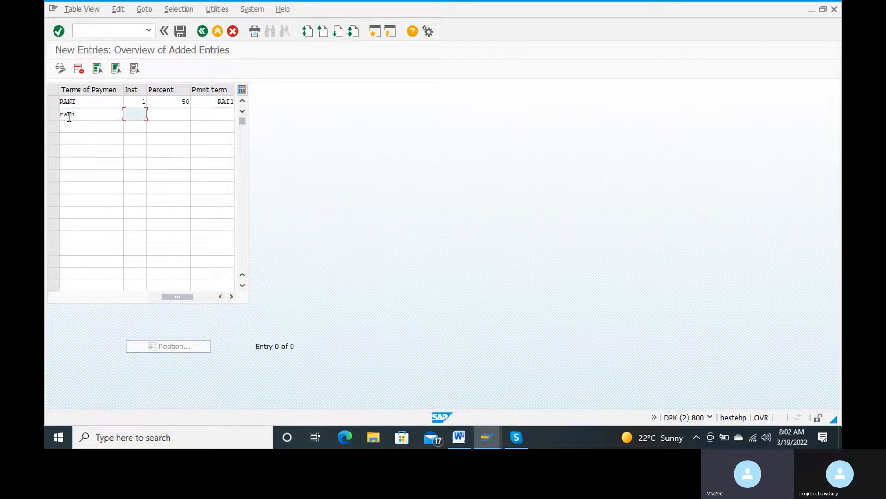
text(2)
click(69, 117)
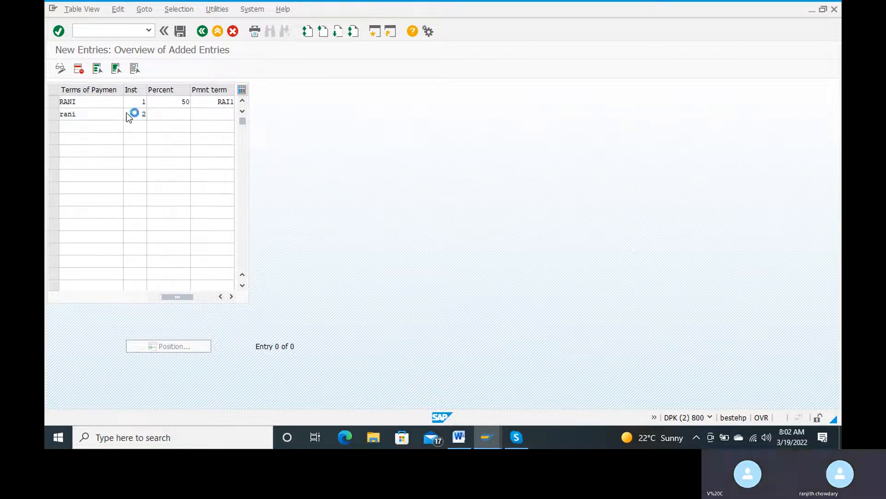
click(127, 114)
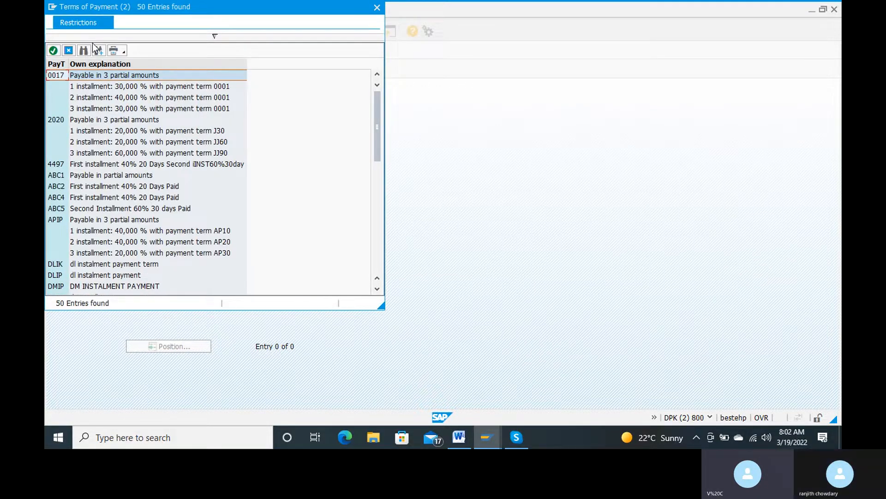
click(84, 50)
text(ran)
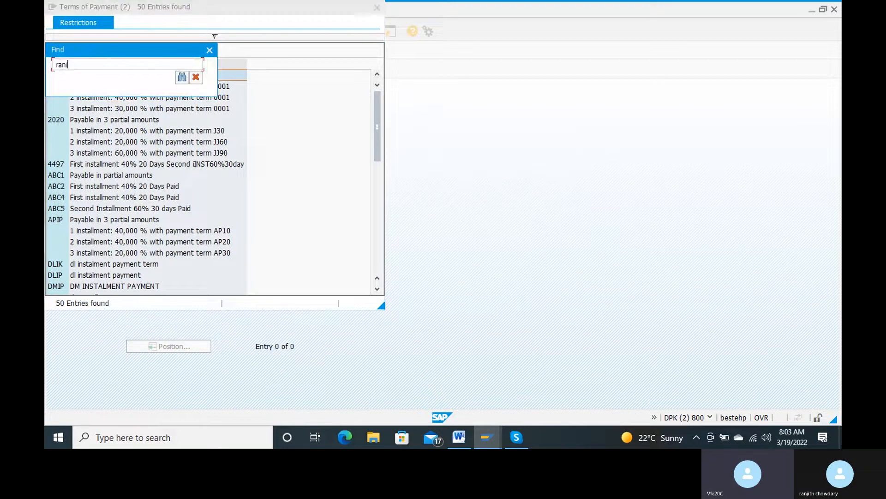
text(i)
key(Return)
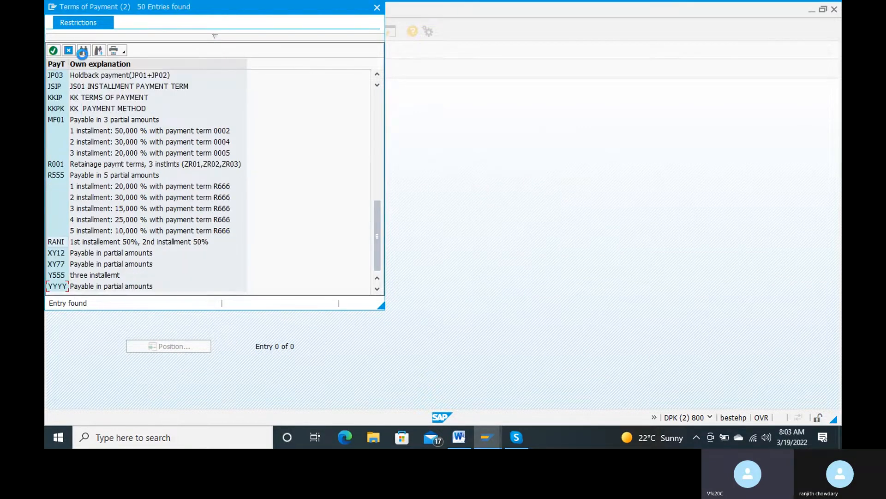
click(52, 243)
double_click(52, 245)
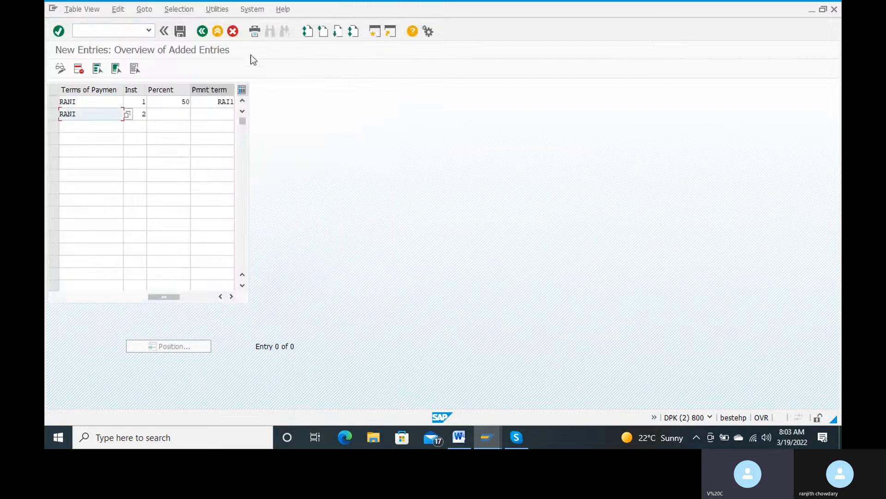
Step: Set the second installment to 50 percent and assign it payment term RAI2 by searching the term list
click(166, 113)
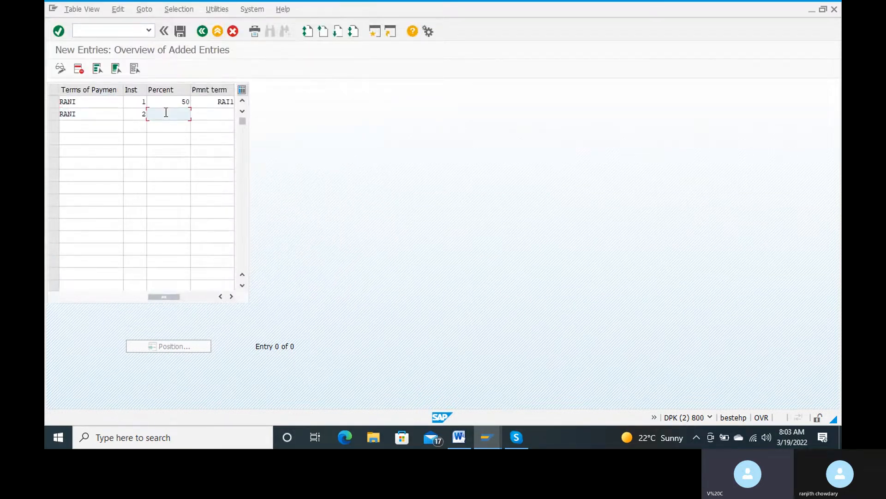
text(50)
key(Tab)
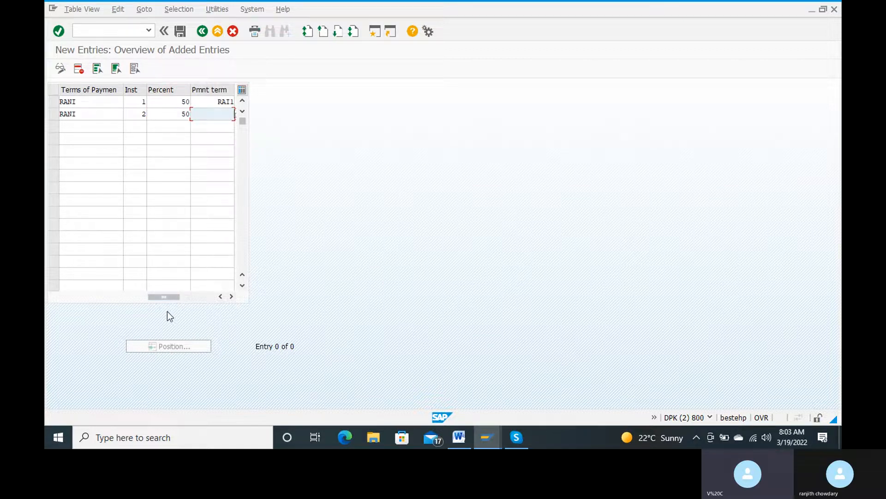
drag(168, 299, 204, 298)
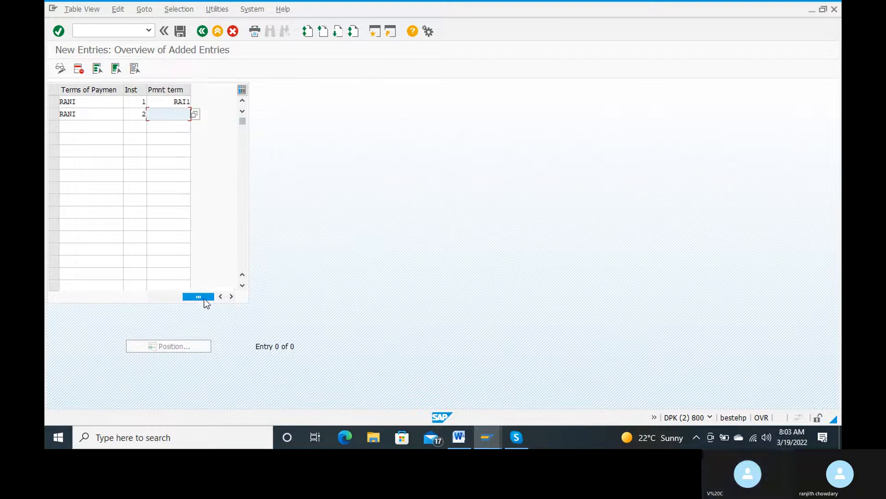
click(196, 113)
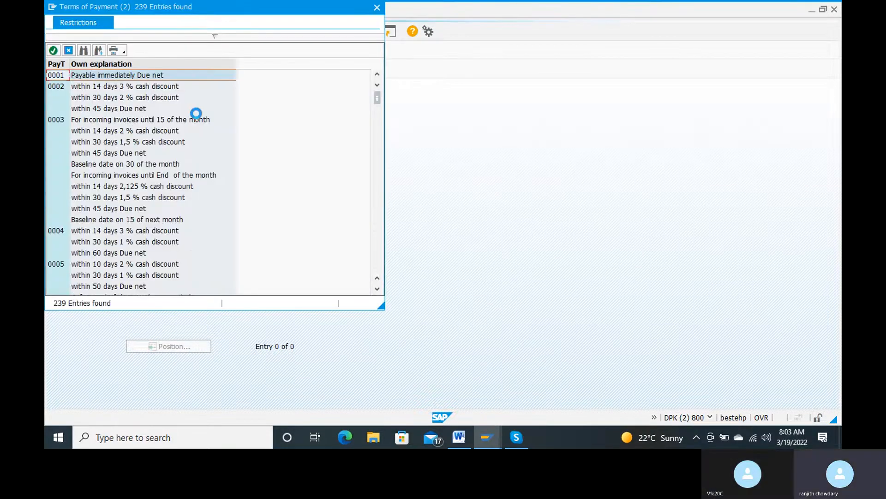
click(88, 52)
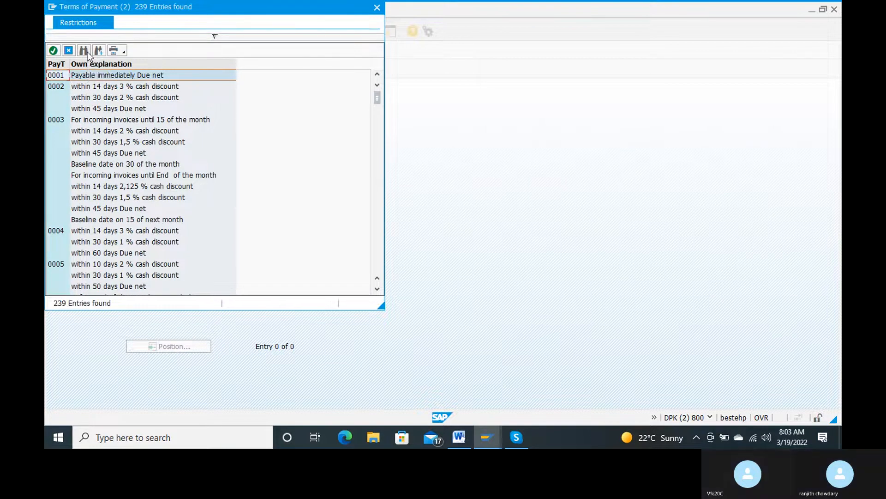
text(ra)
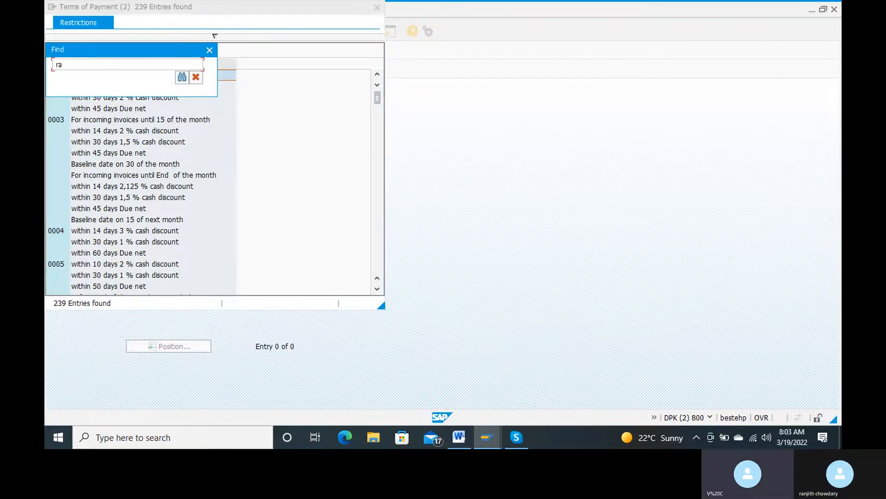
key(Return)
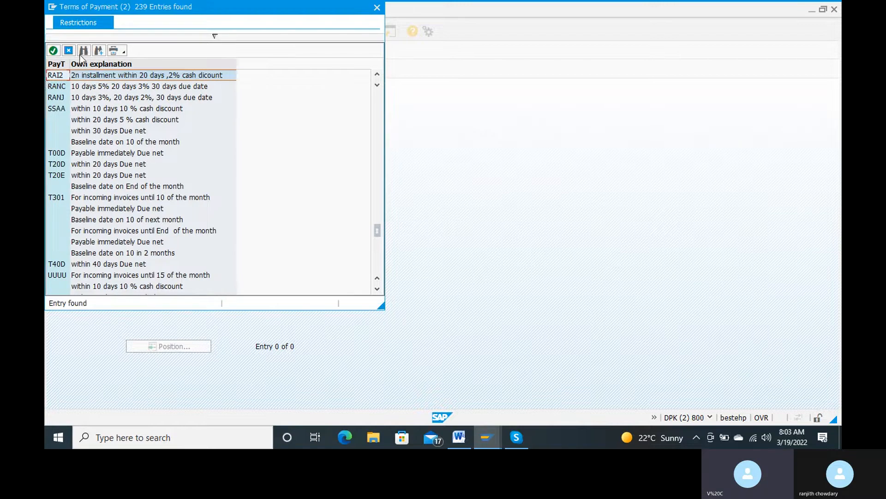
double_click(56, 75)
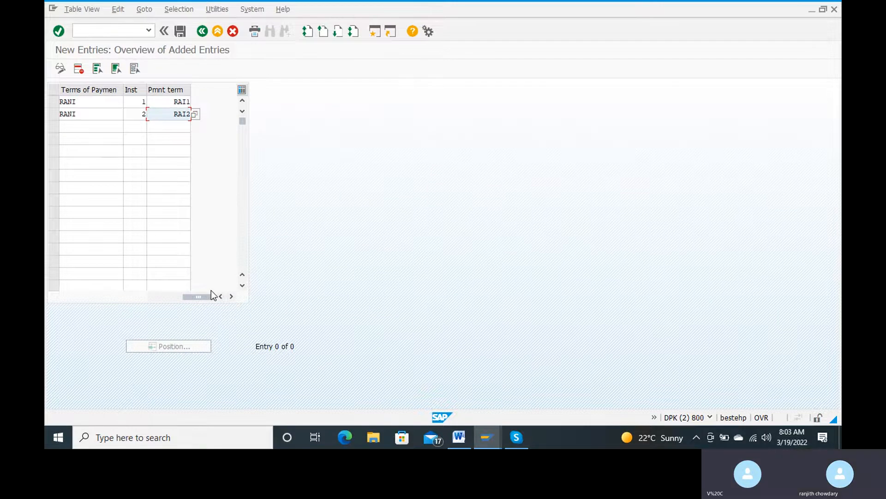
Step: Save the two RANI installment entries and accept the customizing request
key(Tab)
drag(205, 297, 171, 306)
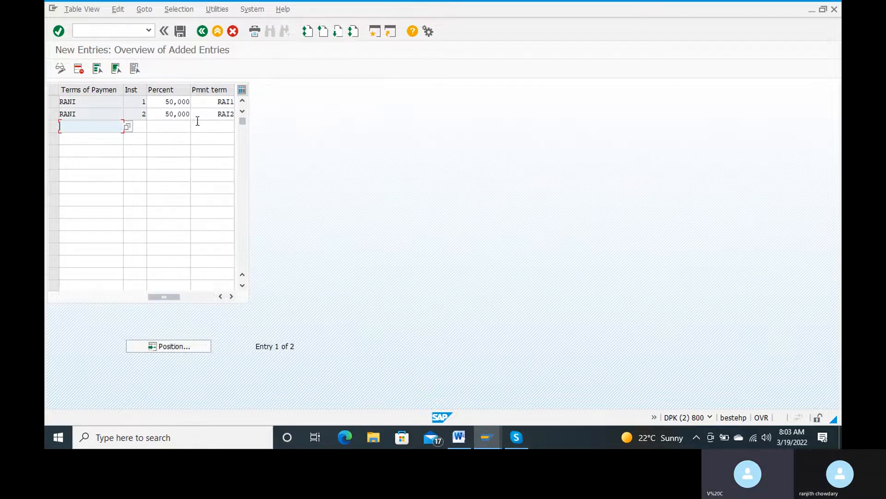
click(180, 32)
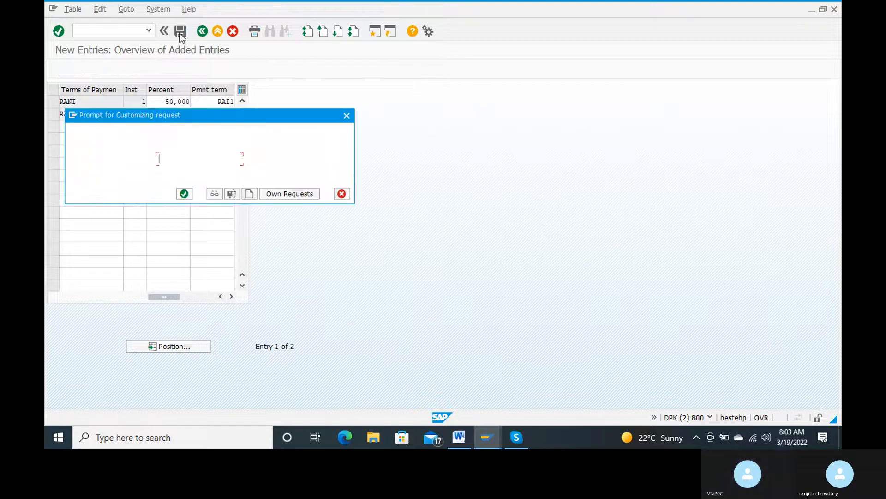
key(Return)
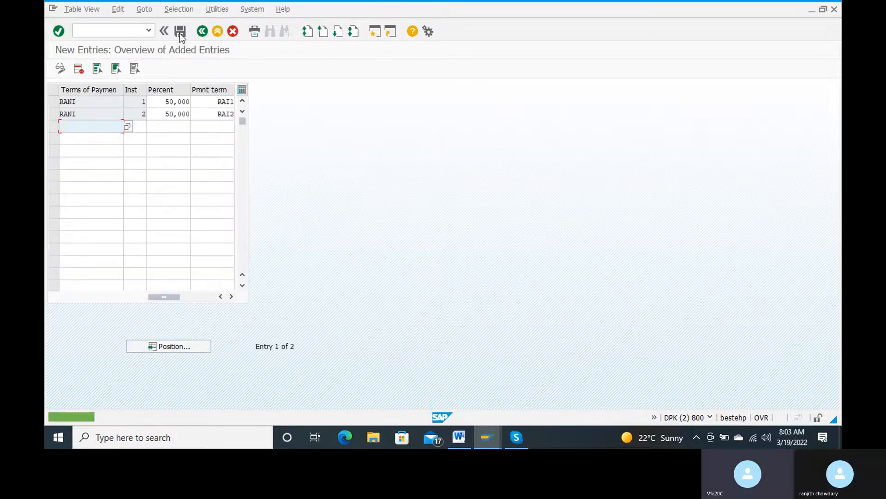
Step: Switch to the vendor invoice session, abandon the open invoice and start a fresh one with transaction FB60
mouse_move(500, 443)
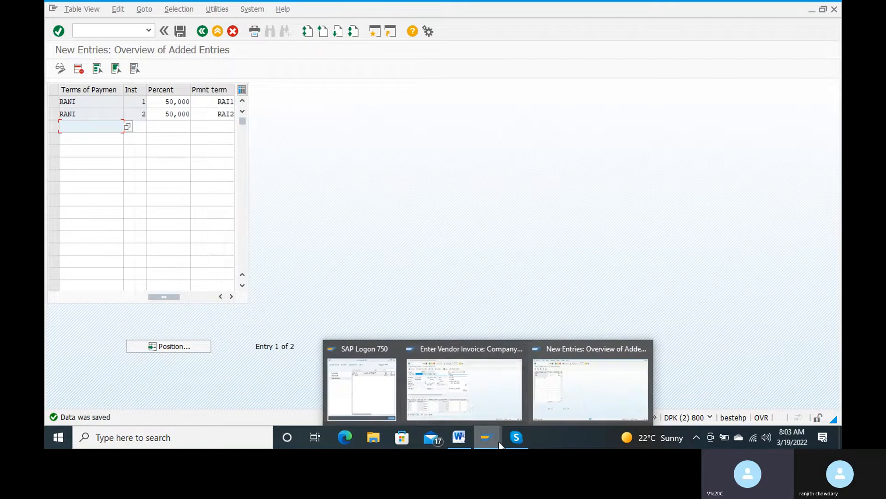
click(467, 400)
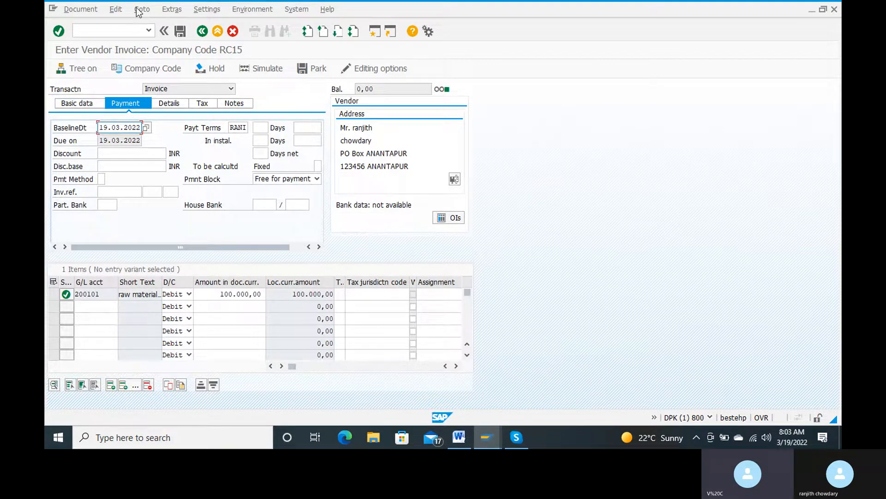
click(90, 28)
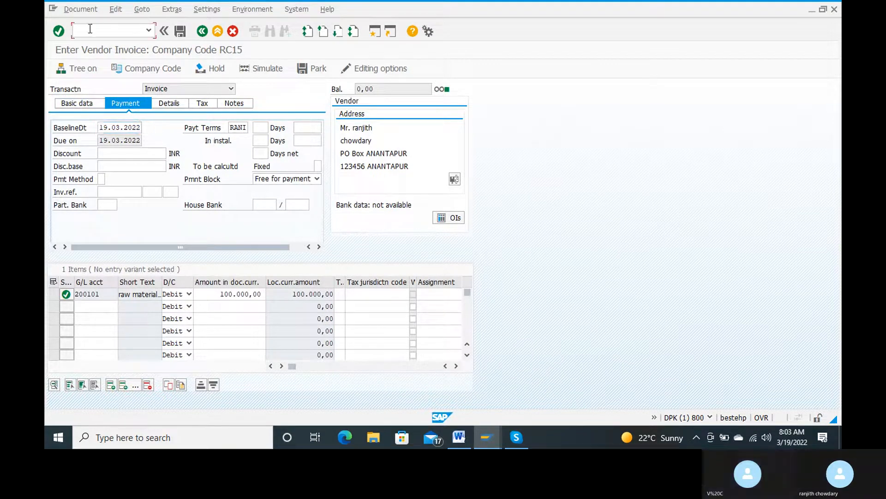
text(/n)
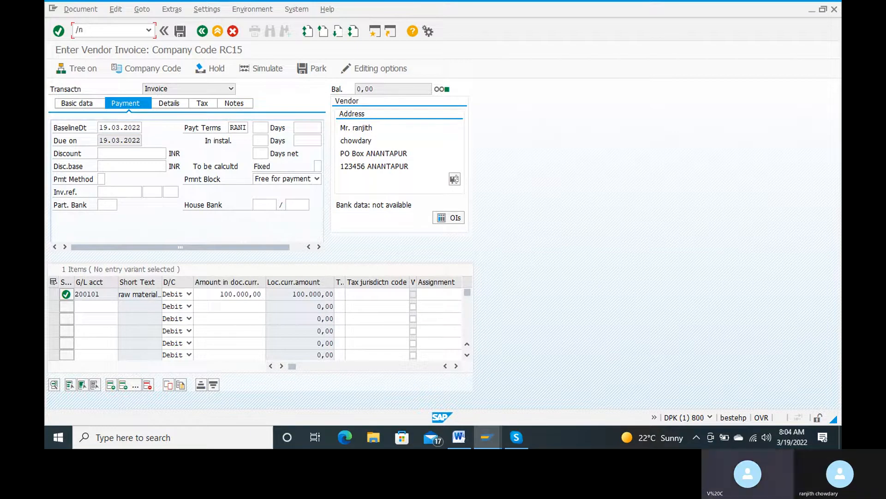
key(Return)
text(fb)
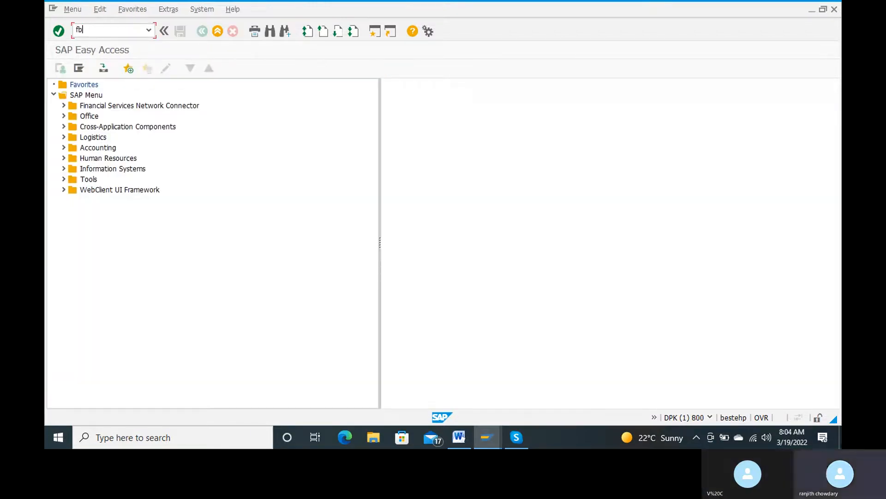
text(60)
key(Return)
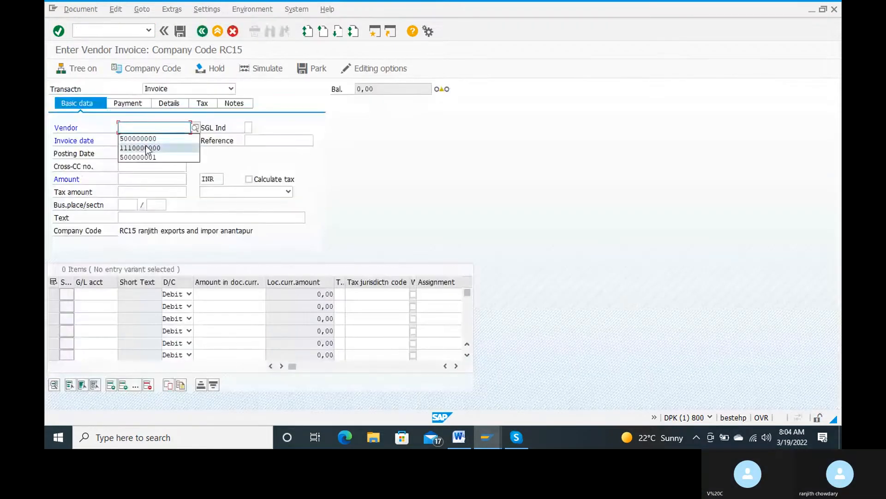
Step: Fill in the invoice's vendor number, invoice date 19.03.2022, text "purchasing raw material from vendor" and amount 100000 INR
click(146, 139)
click(143, 141)
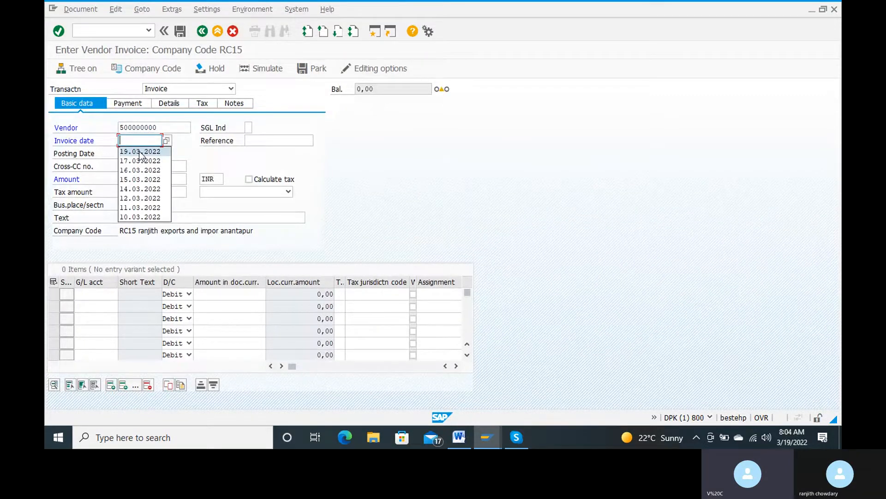
click(140, 151)
click(182, 221)
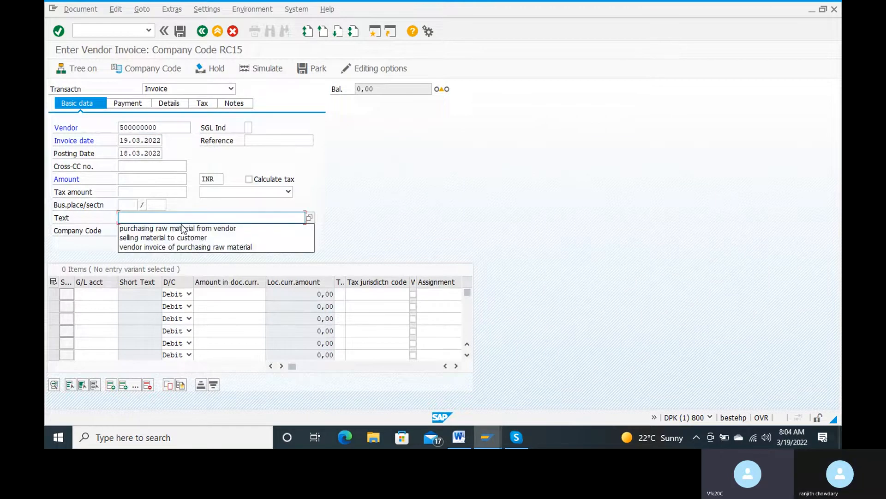
click(182, 228)
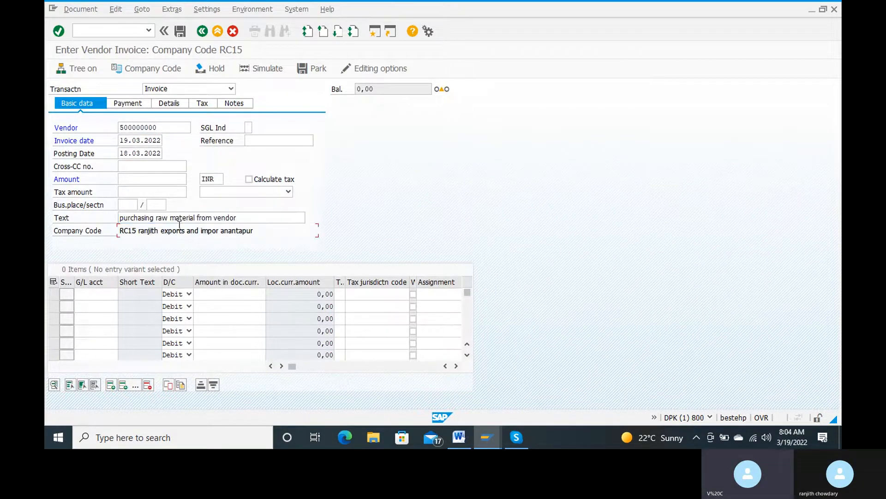
click(148, 180)
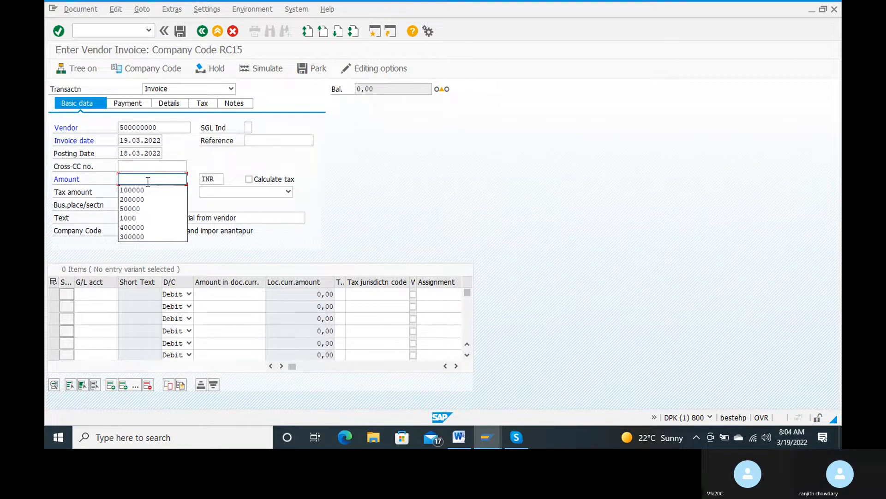
click(137, 191)
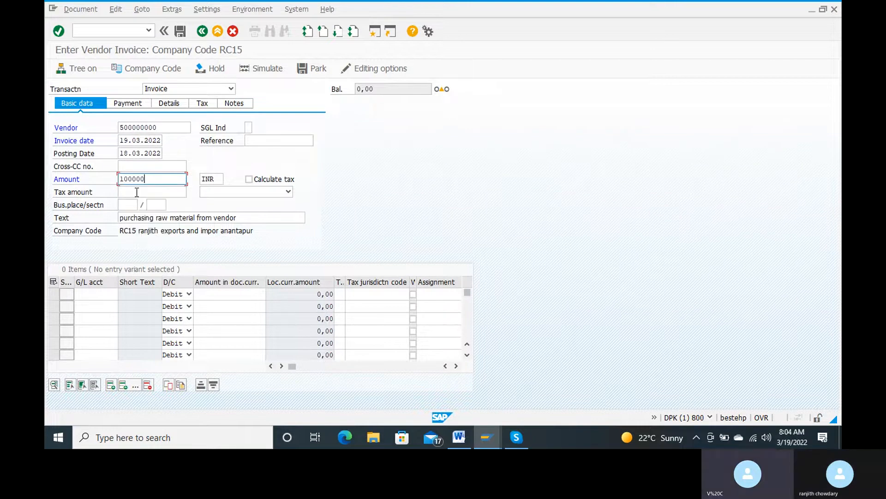
Step: Enter a debit line item of 100000 against the raw material G/L account and confirm the invoice entries
click(90, 299)
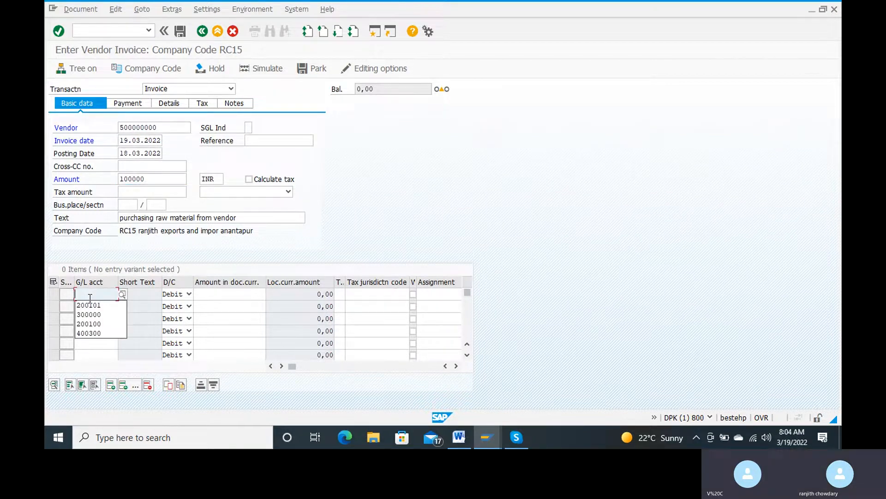
click(94, 306)
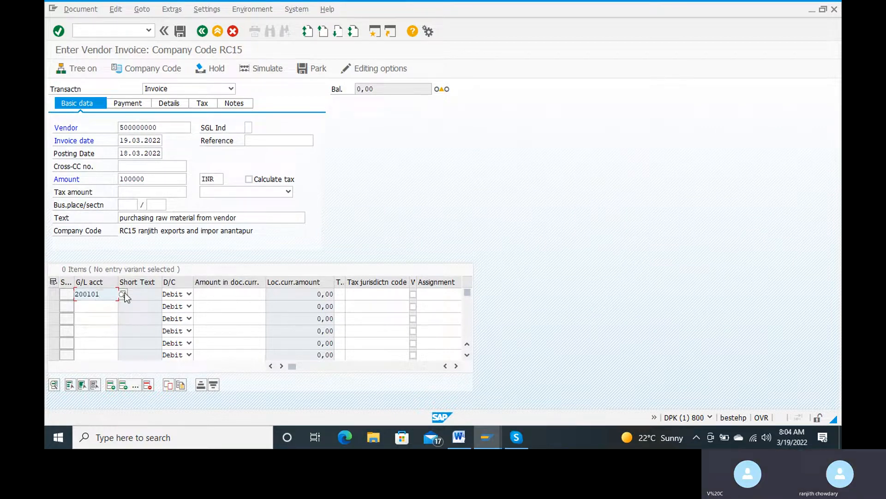
click(217, 293)
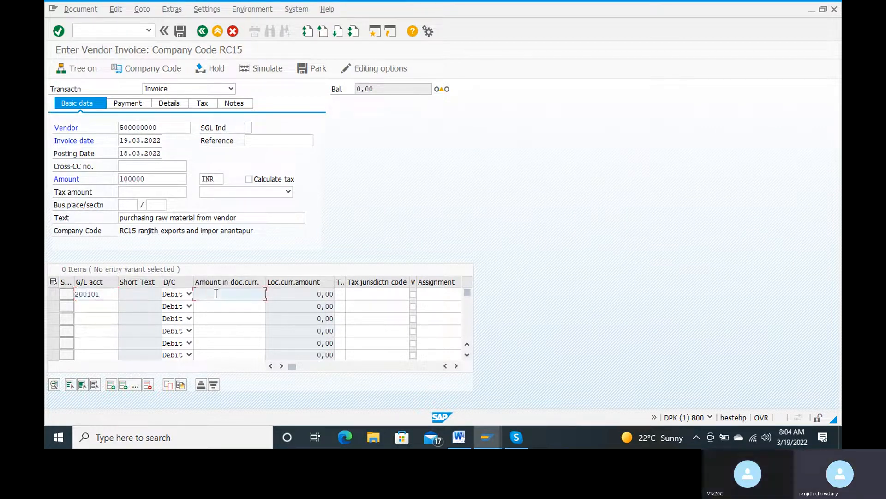
text(1)
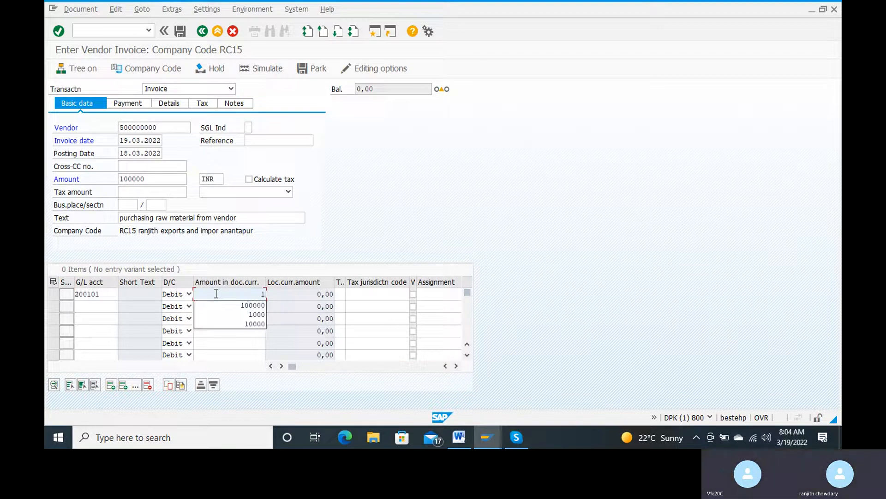
key(Down)
key(Return)
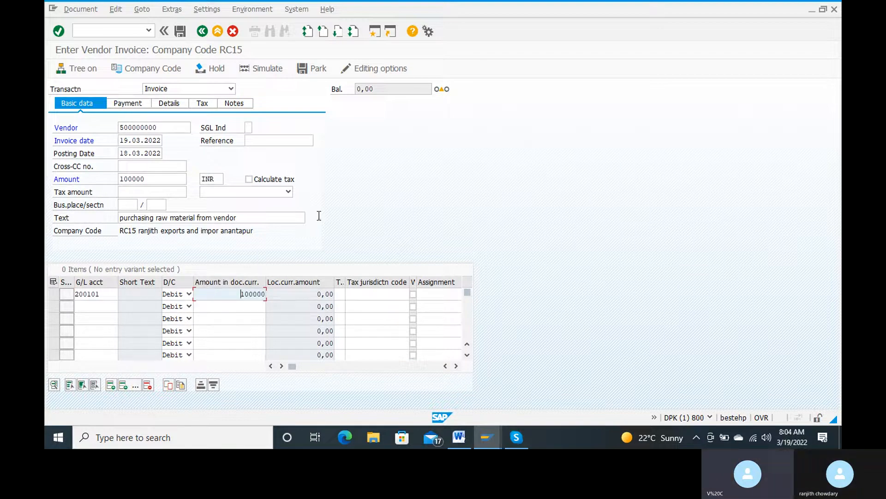
key(Return)
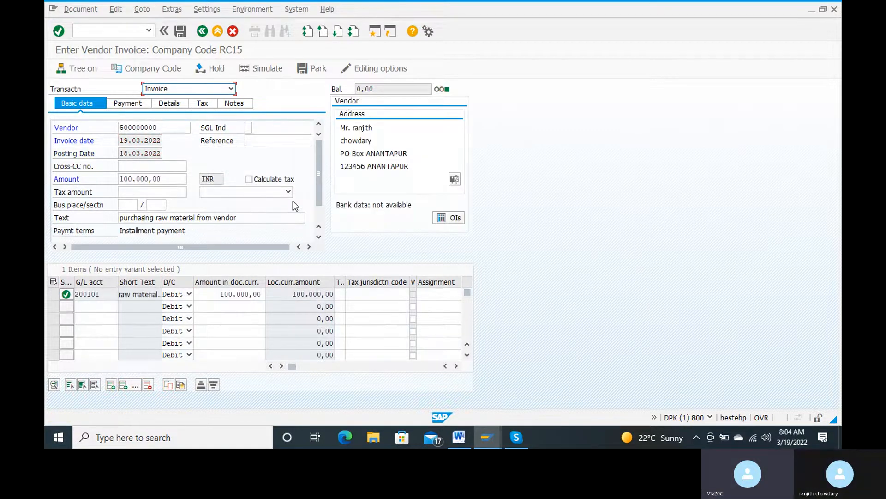
Step: Check the invoice's payment terms, then simulate and post the vendor invoice
click(122, 104)
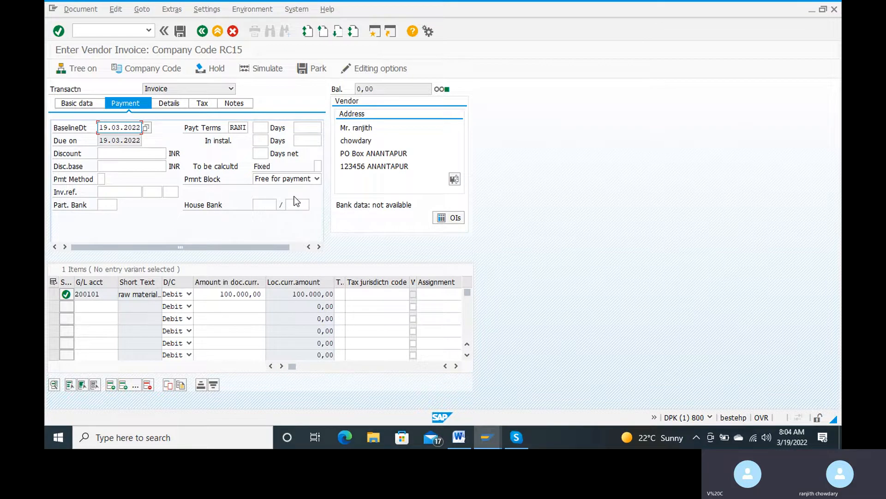
click(253, 68)
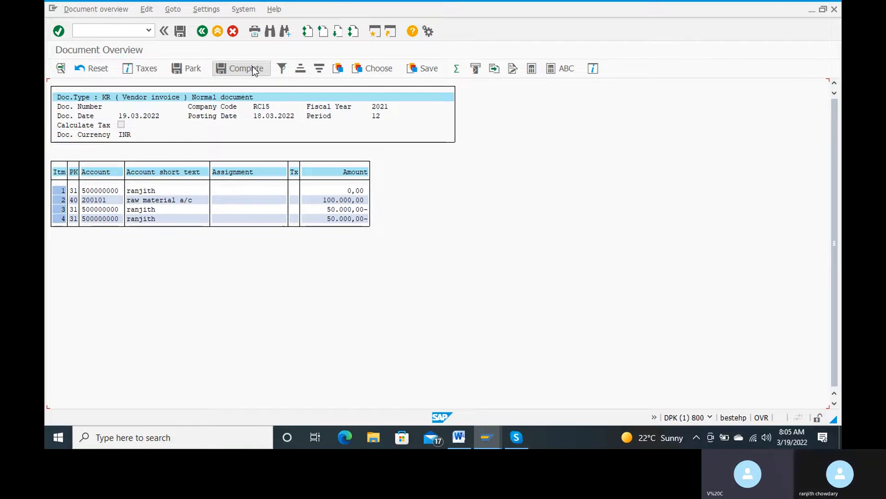
click(176, 36)
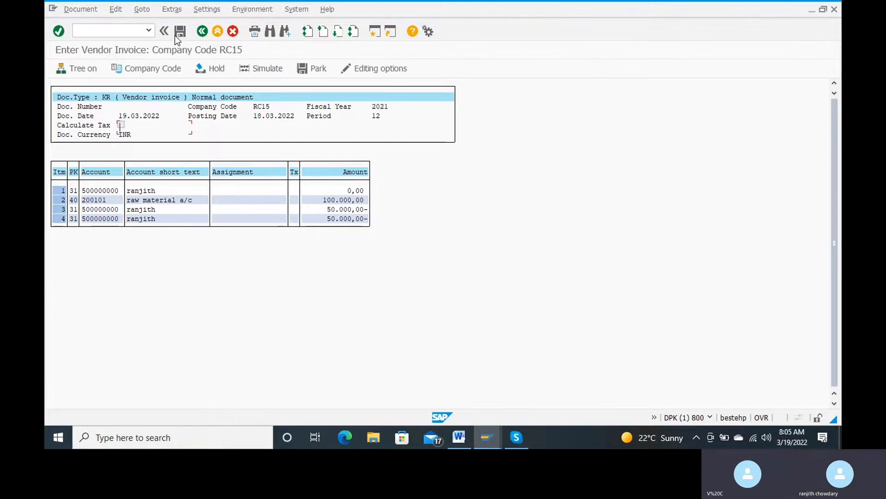
Step: Display the posted vendor invoice to examine its installment line items, then exit with /n
click(74, 9)
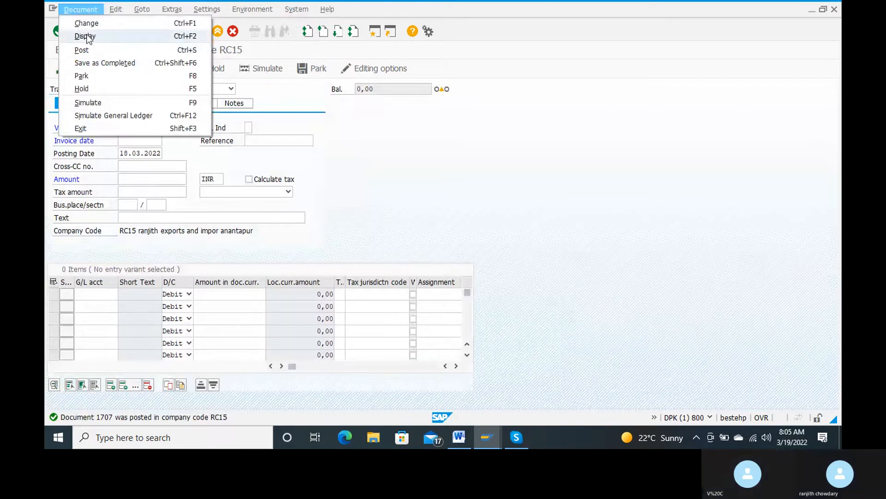
click(85, 36)
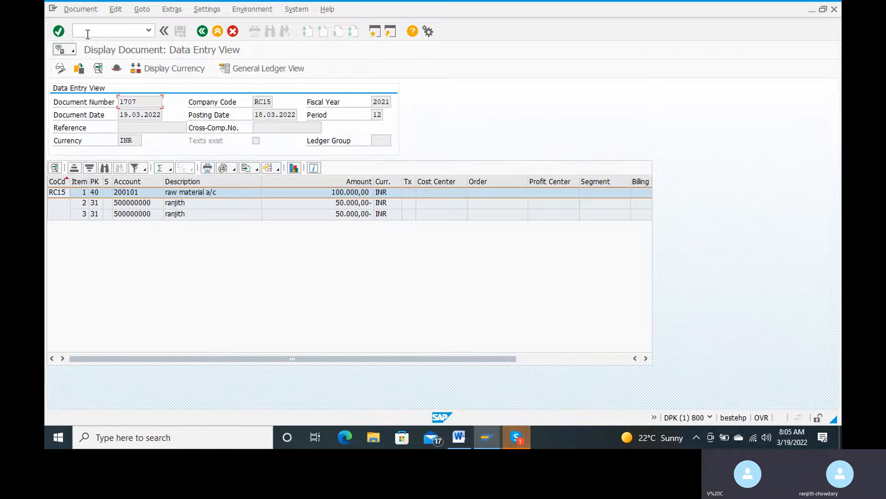
click(88, 34)
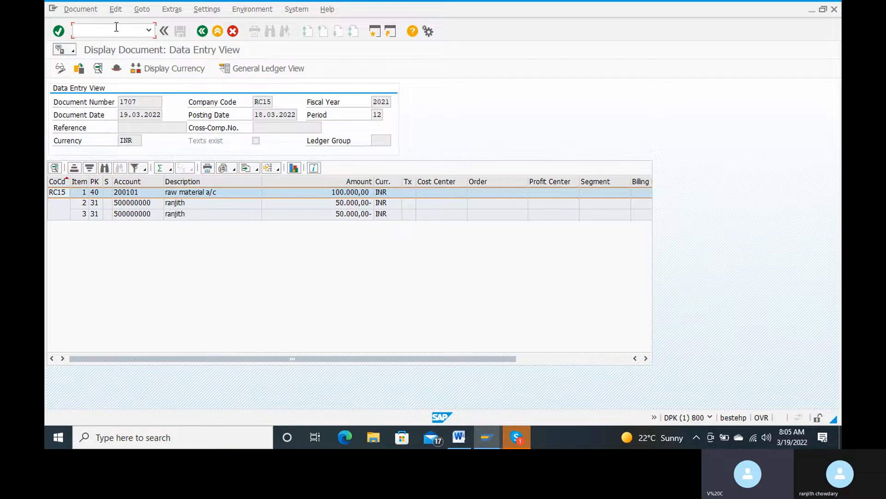
text(/n)
key(Return)
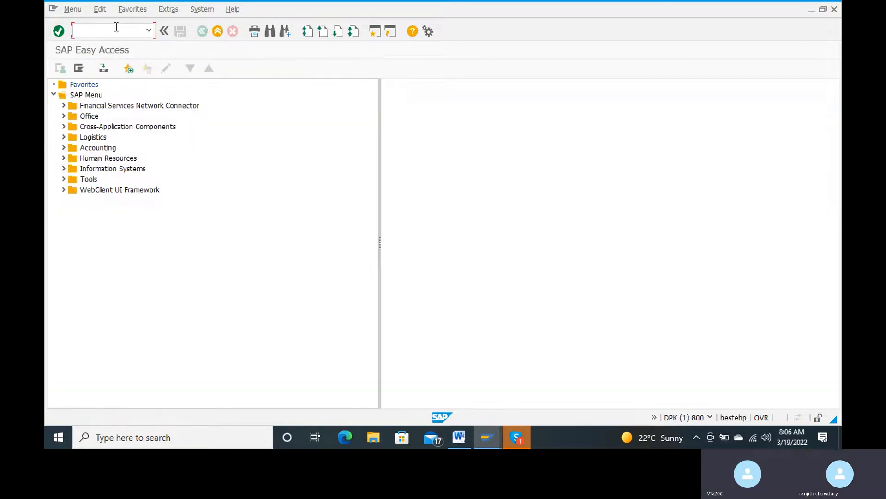
Step: Start an outgoing payment with transaction F-53, entering document date 19.03.2022 and reference 1
text(f)
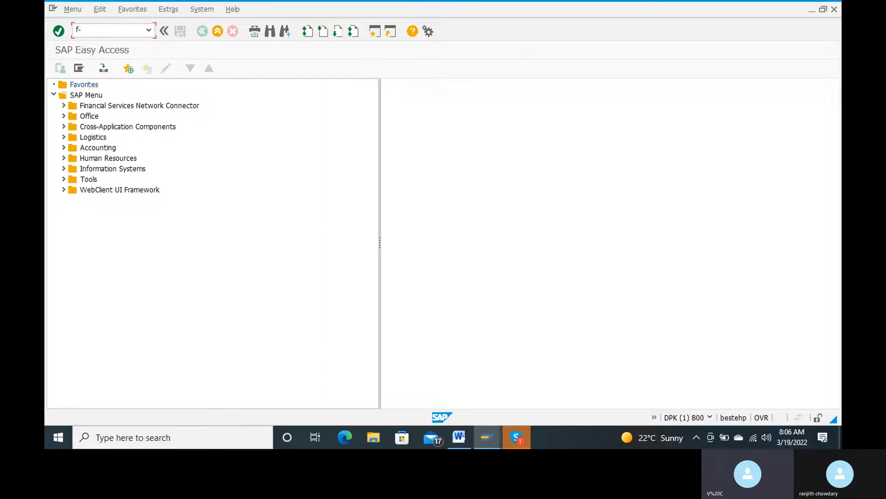
text(-53)
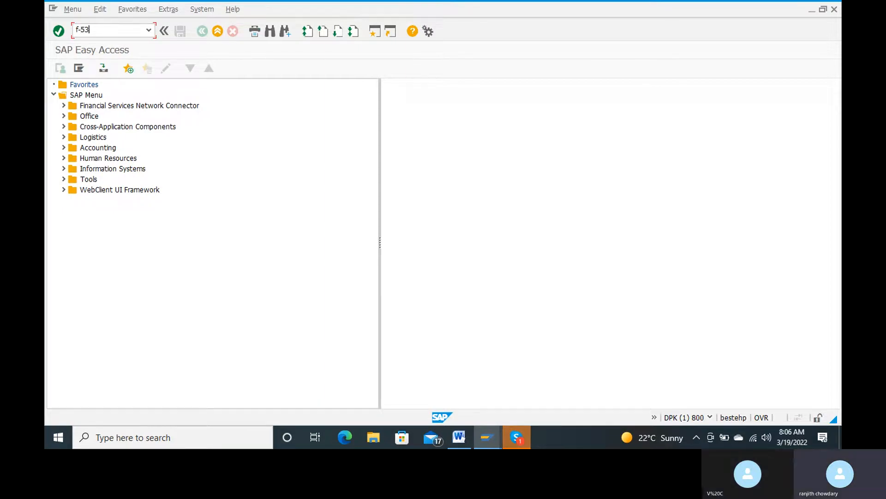
key(Return)
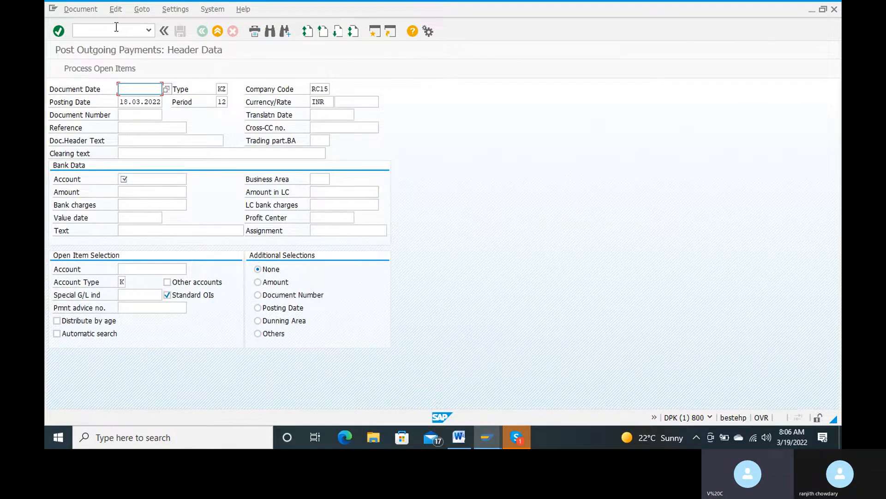
text(19)
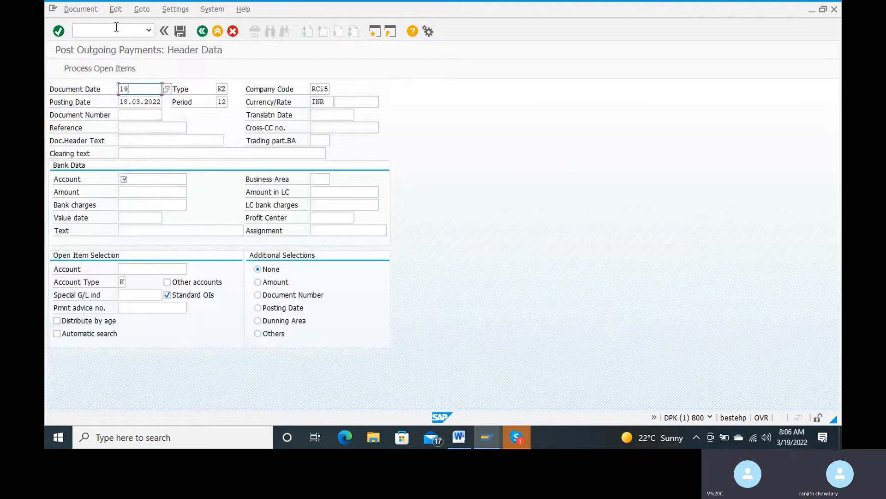
text(.03)
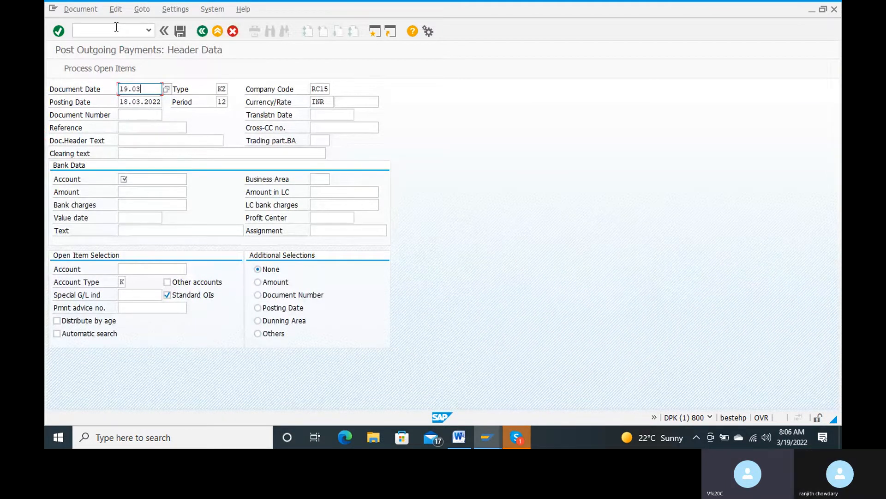
text(.2022)
click(137, 126)
text(1)
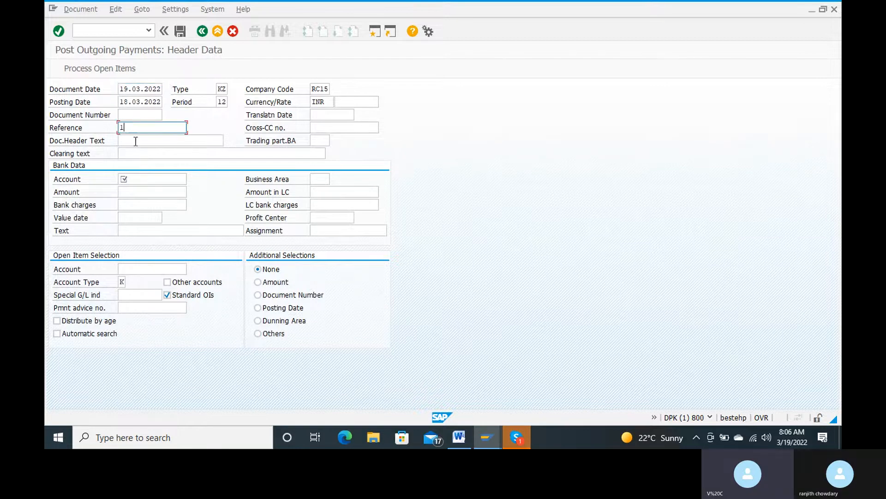
Step: Set both the document header text and the clearing text of the payment to "paying to vendor"
click(135, 140)
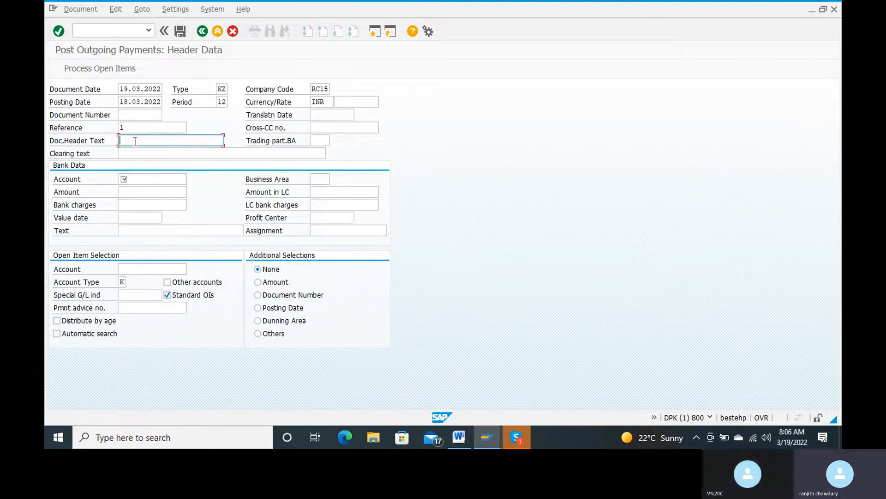
click(135, 141)
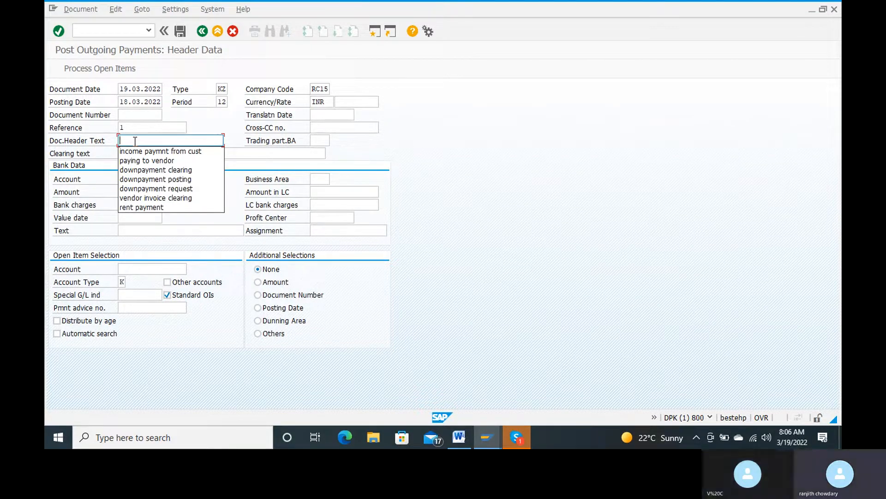
click(154, 160)
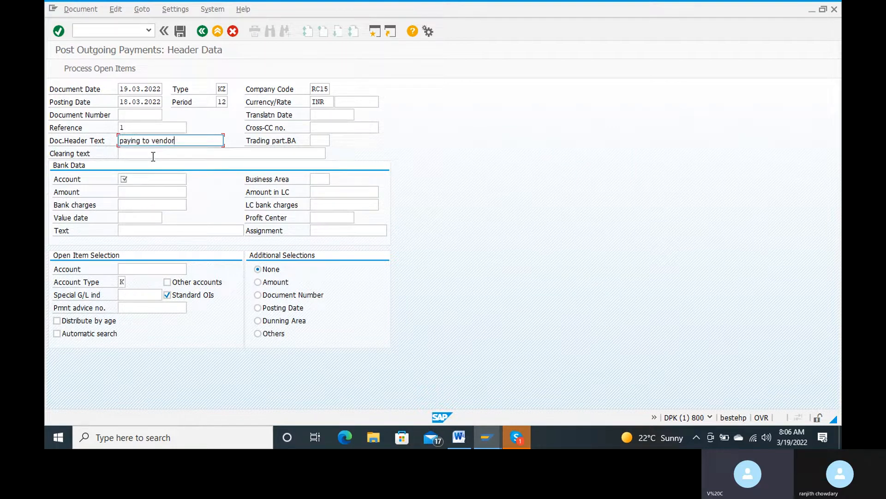
click(154, 154)
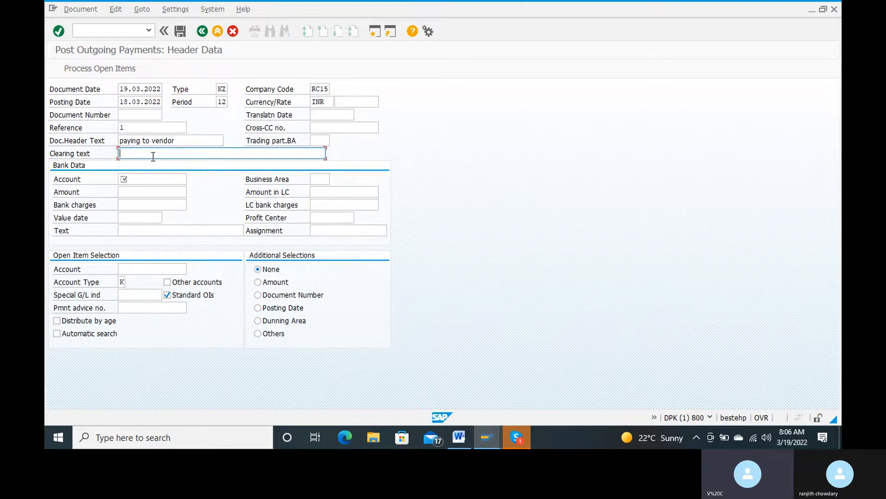
click(153, 155)
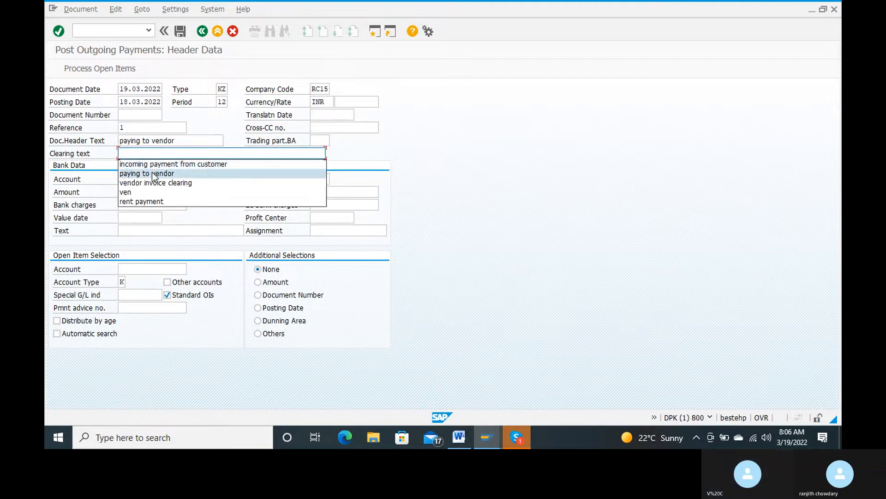
click(152, 174)
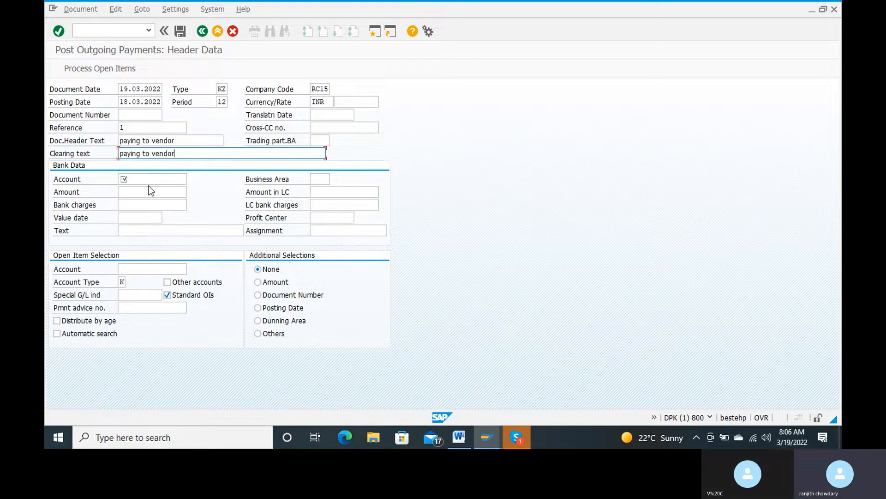
click(155, 179)
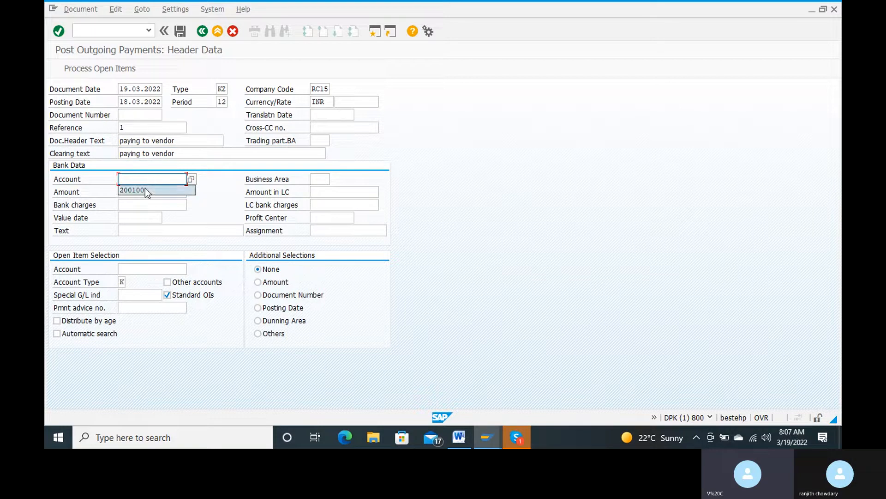
click(146, 189)
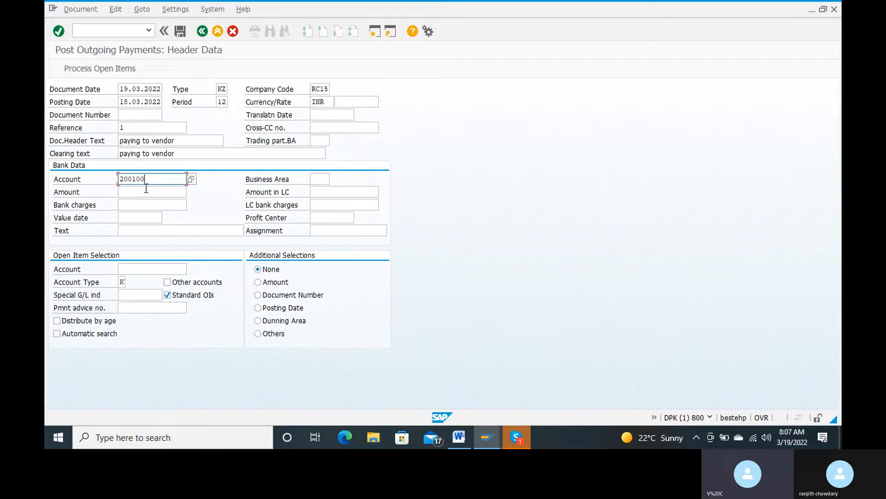
key(BackSpace)
key(BackSpace)
key(BackSpace)
key(BackSpace)
key(BackSpace)
key(BackSpace)
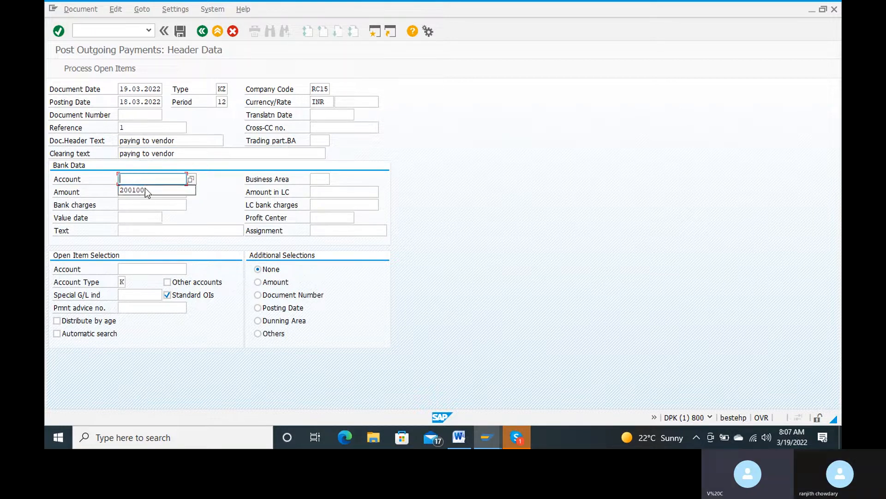
Step: Choose the idbi bank G/L account as the payment's bank account and set the amount to 50000
click(193, 180)
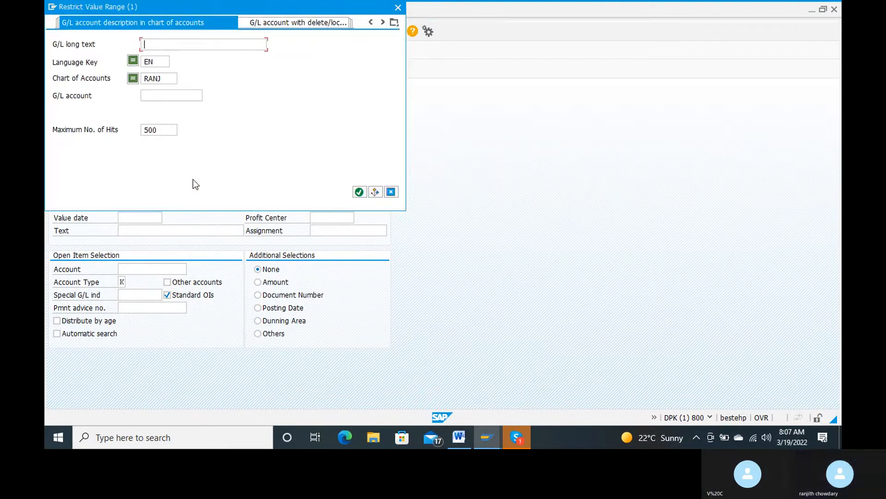
click(359, 191)
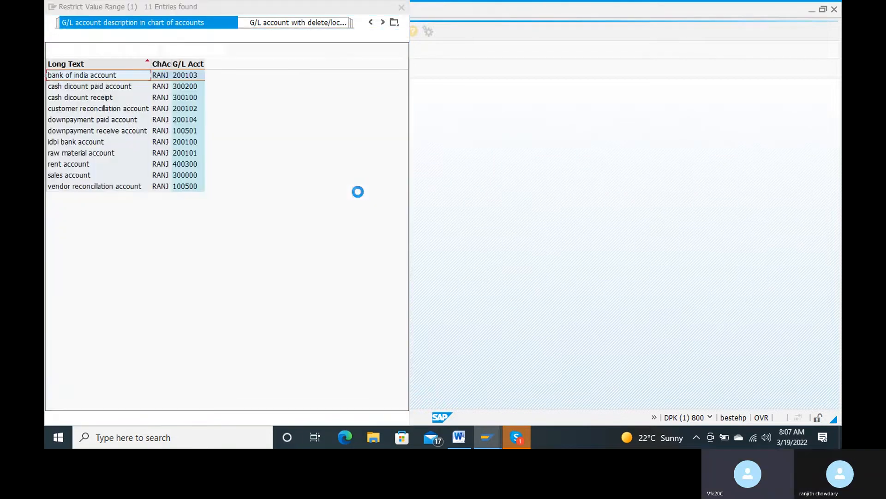
click(101, 142)
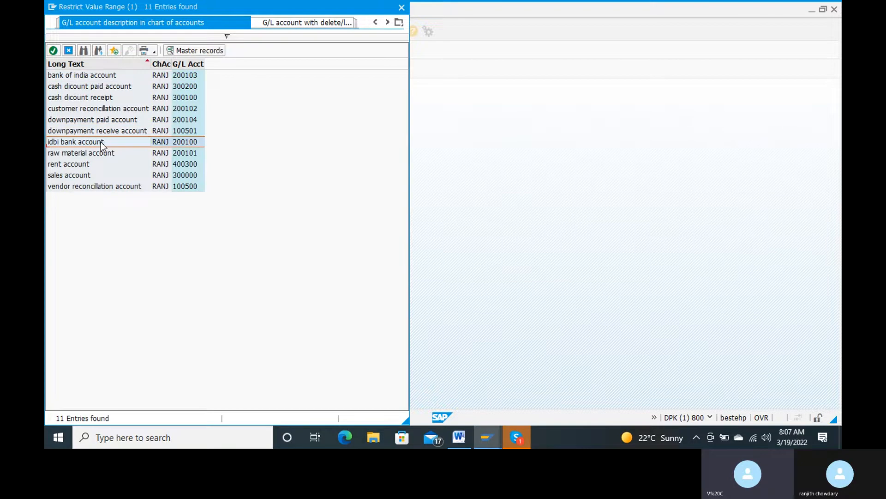
double_click(101, 143)
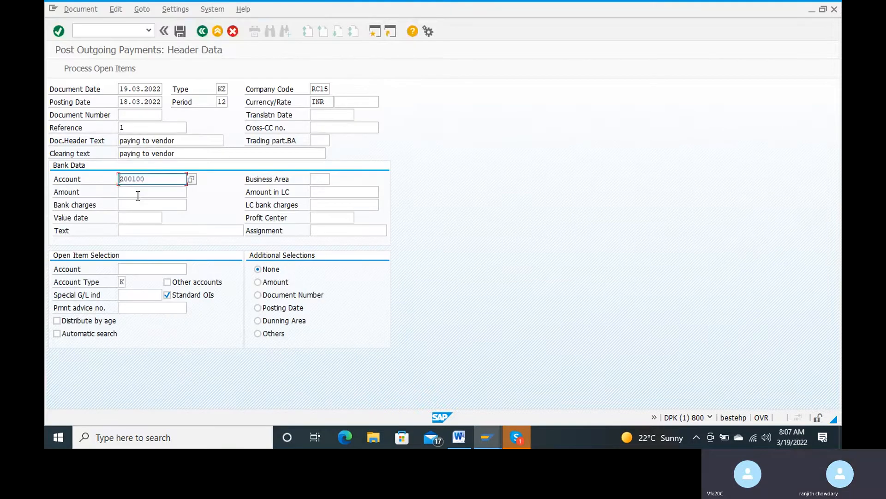
click(139, 193)
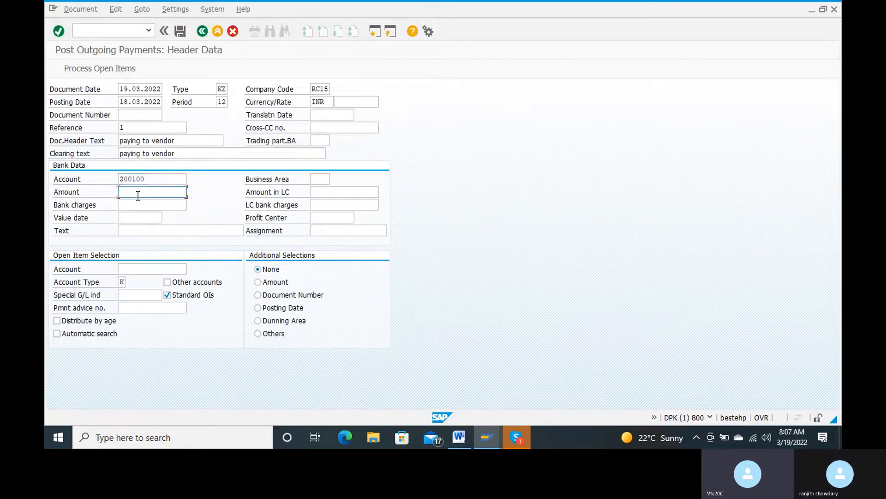
text(50)
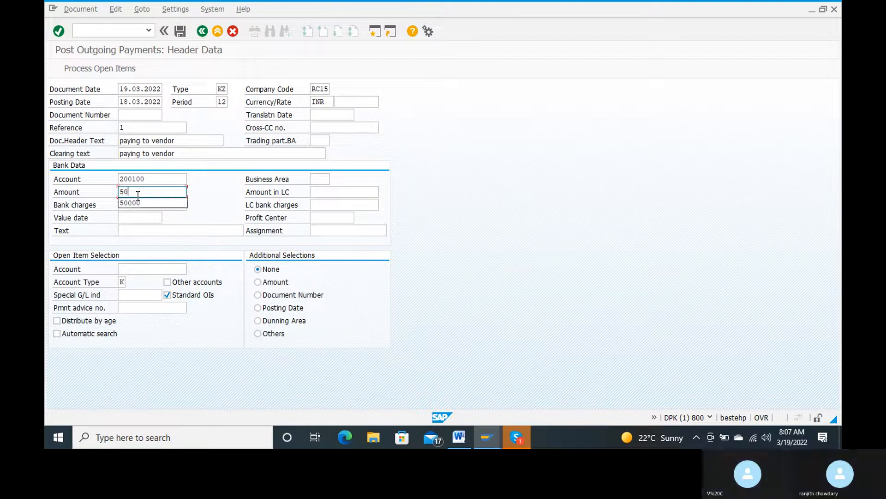
key(Down)
key(Return)
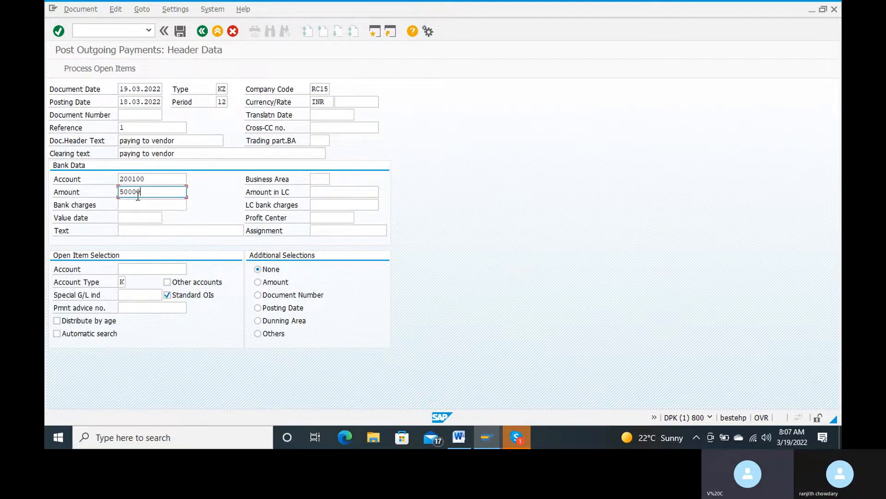
Step: Set the bank data's value date to 19.03.2022 and its text to "paying to vendor"
click(131, 217)
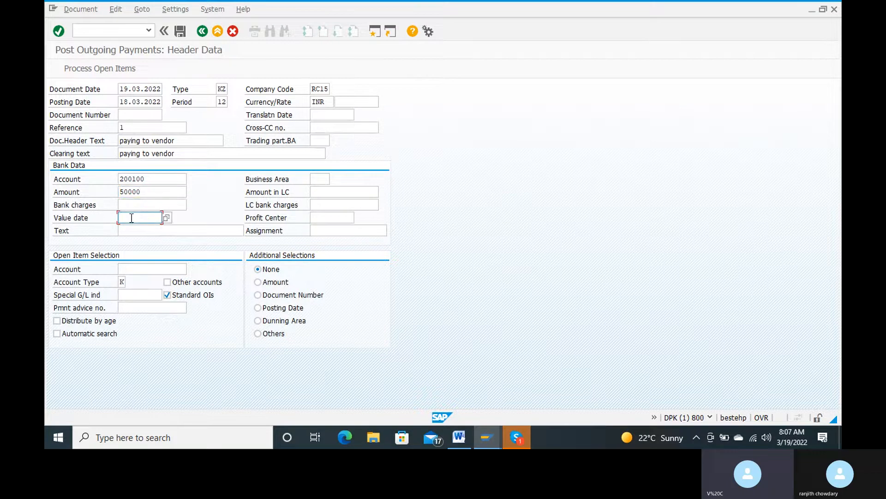
text(19.0)
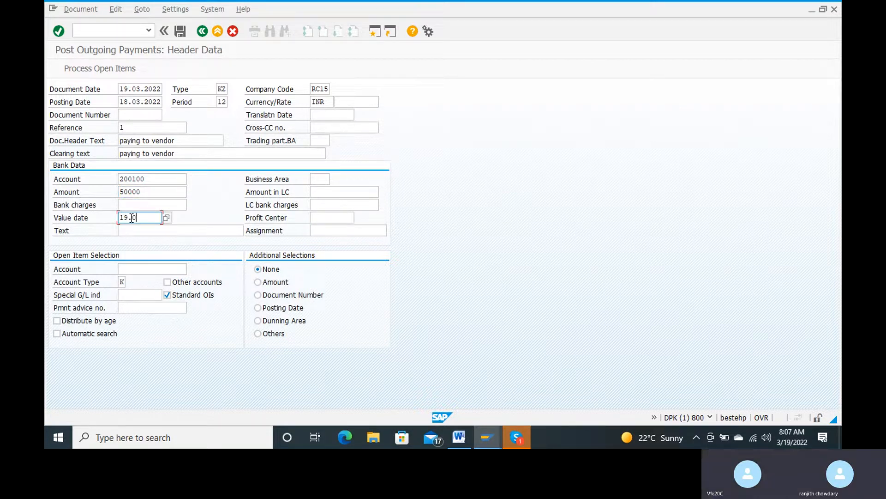
text(3.2022)
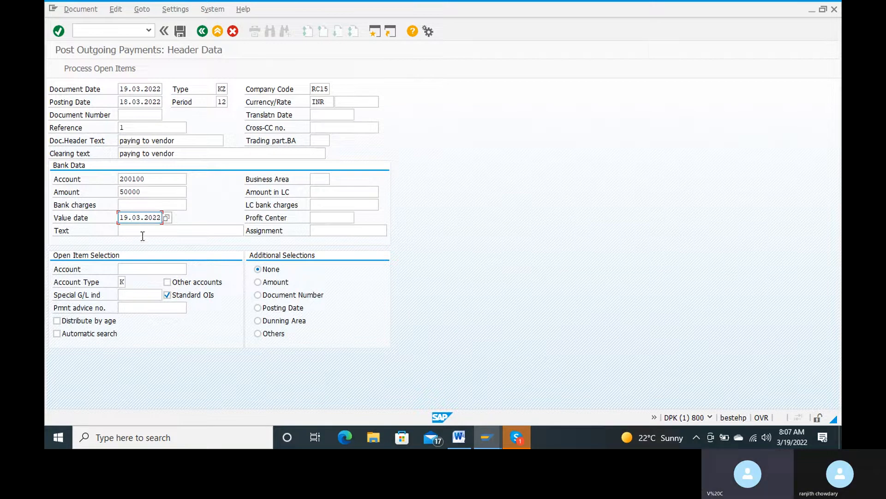
click(144, 230)
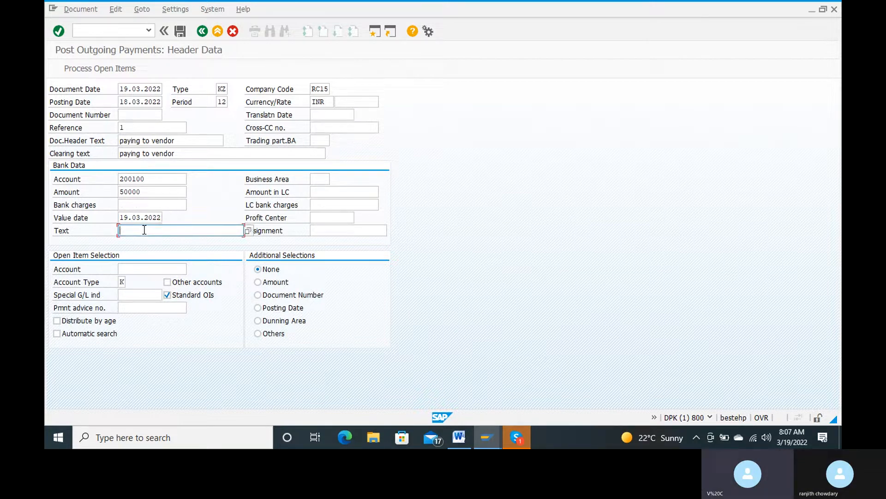
click(144, 229)
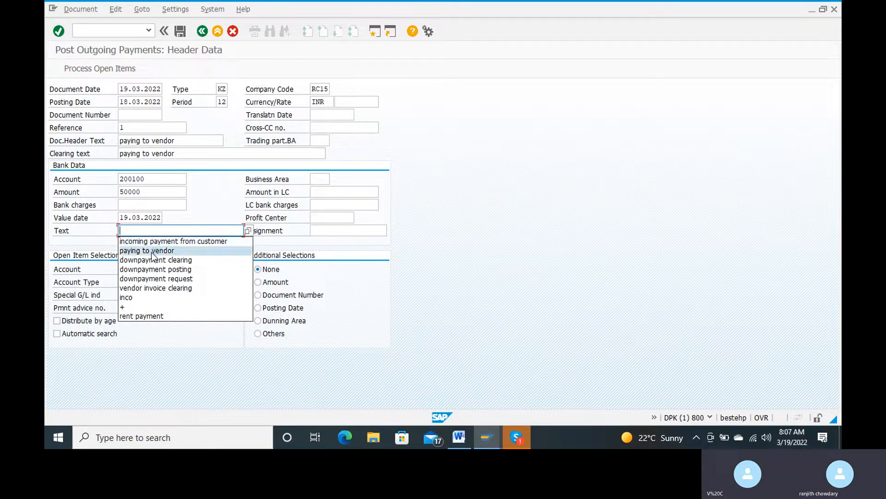
click(152, 251)
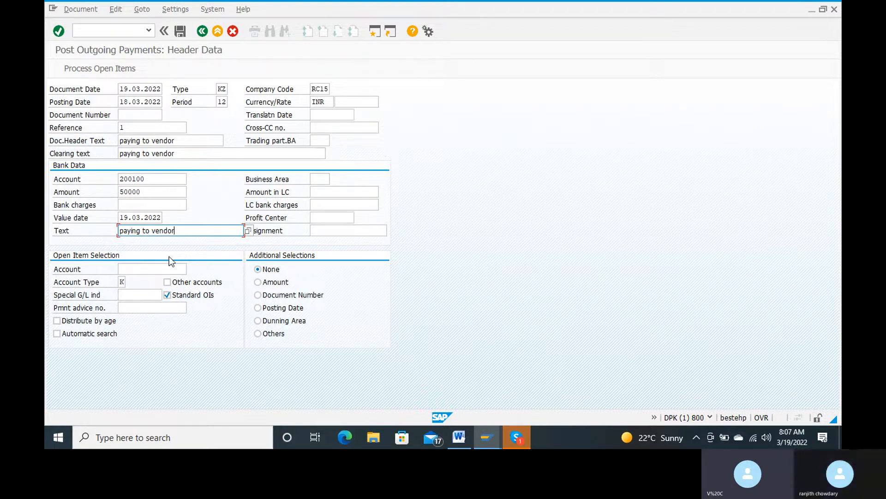
Step: Process the open items of the vendor's account and deactivate the second installment, the one with 2 percent cash discount
click(149, 270)
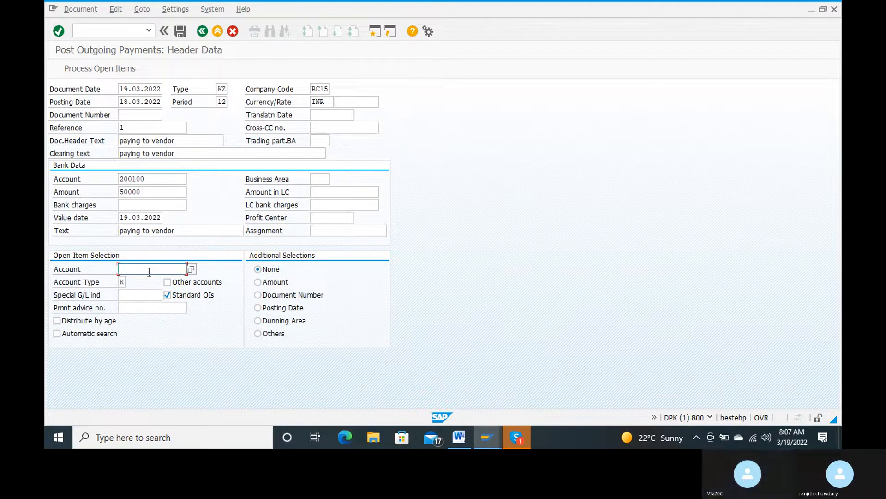
click(149, 271)
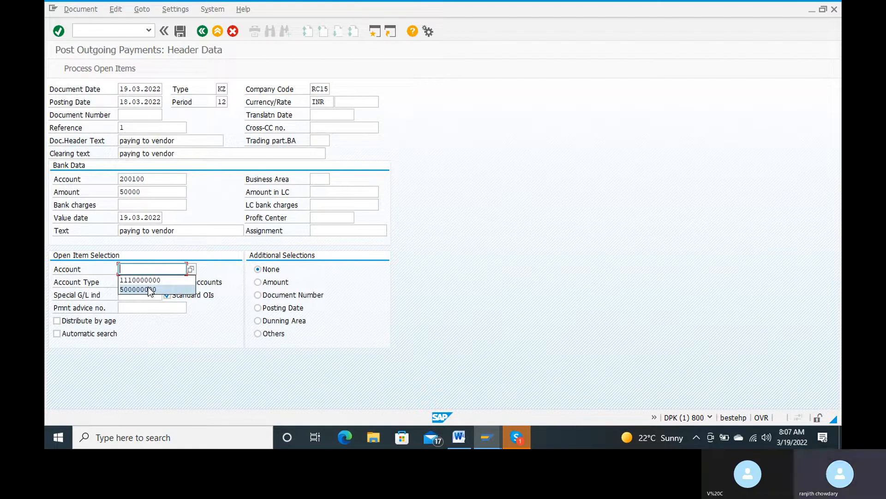
click(148, 289)
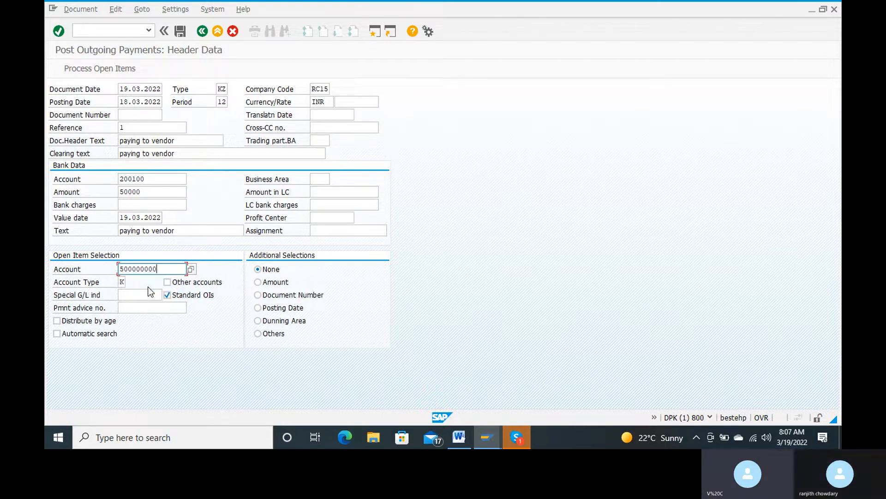
click(101, 74)
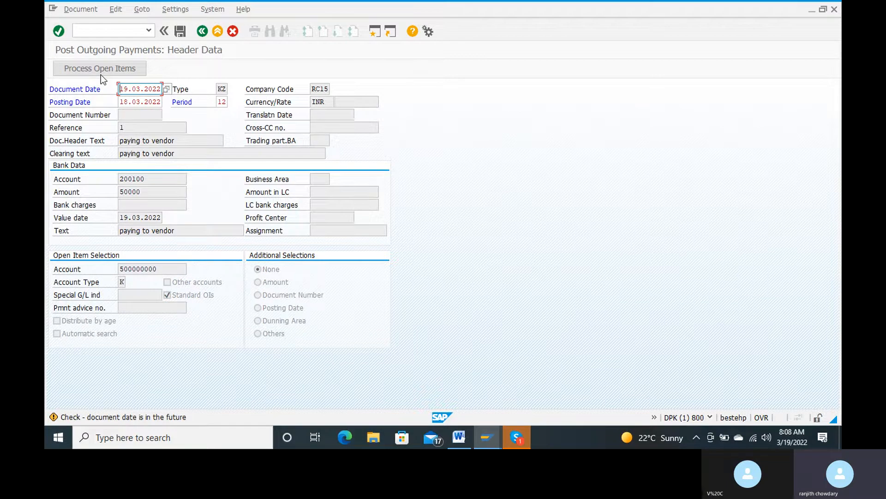
key(Return)
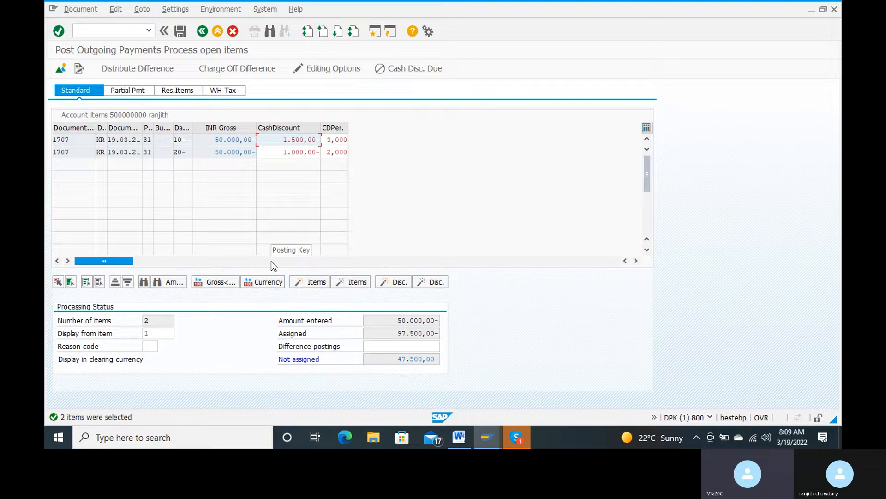
double_click(231, 150)
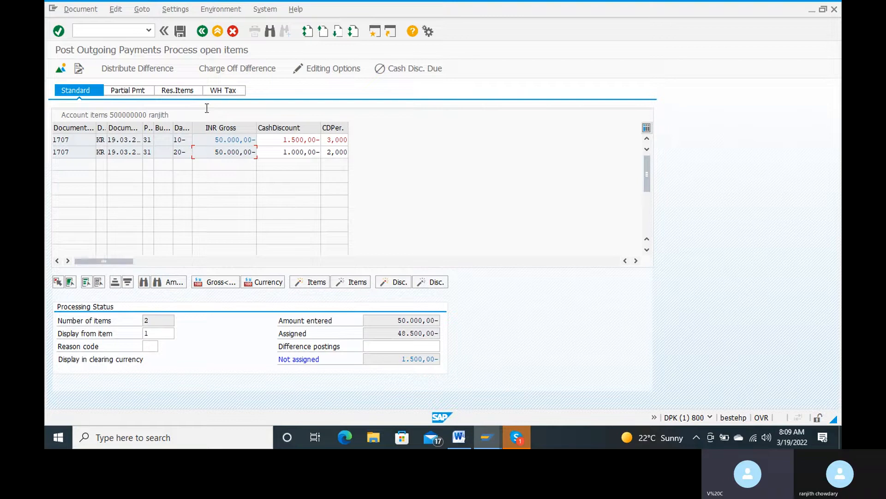
Step: Open the idbi bank line item from the payment's document overview and set its amount to 48500 INR
click(256, 77)
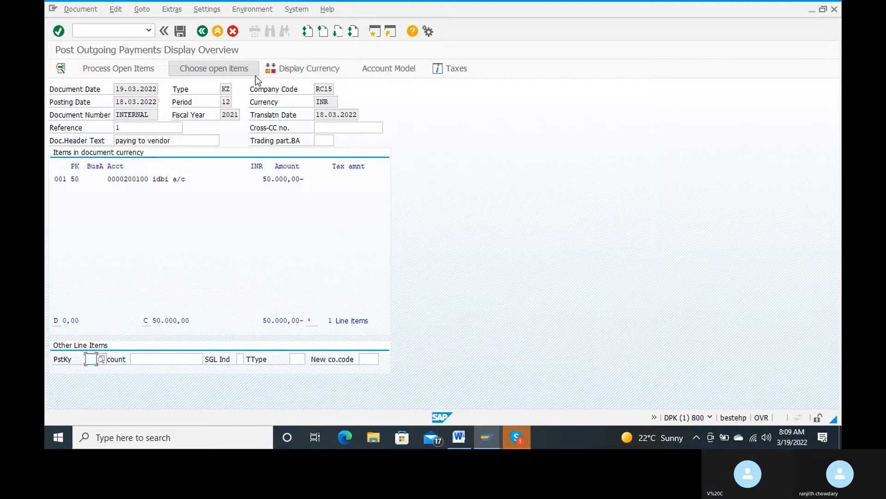
double_click(169, 184)
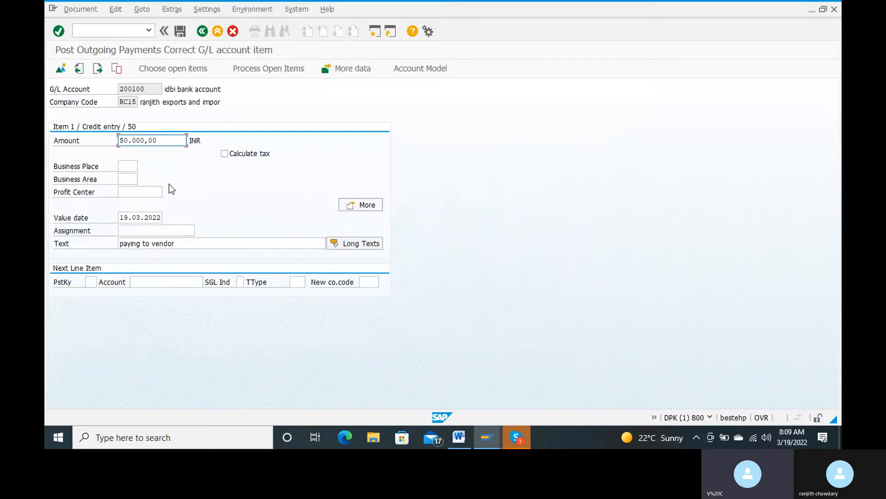
double_click(172, 143)
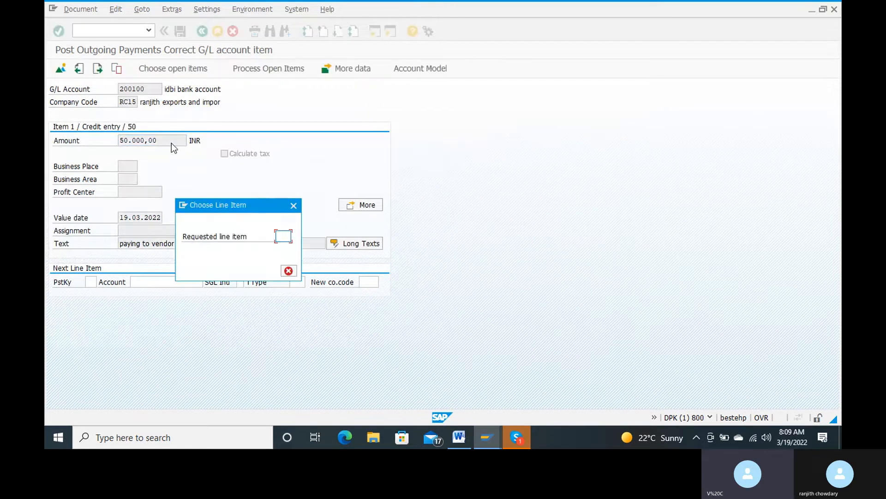
click(293, 205)
key(BackSpace)
key(BackSpace)
key(BackSpace)
key(BackSpace)
key(BackSpace)
key(BackSpace)
key(BackSpace)
key(BackSpace)
key(BackSpace)
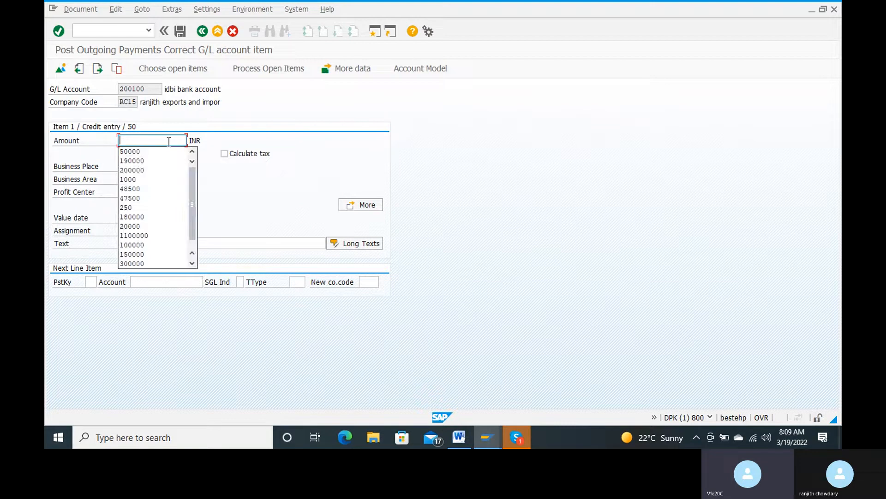
text(48)
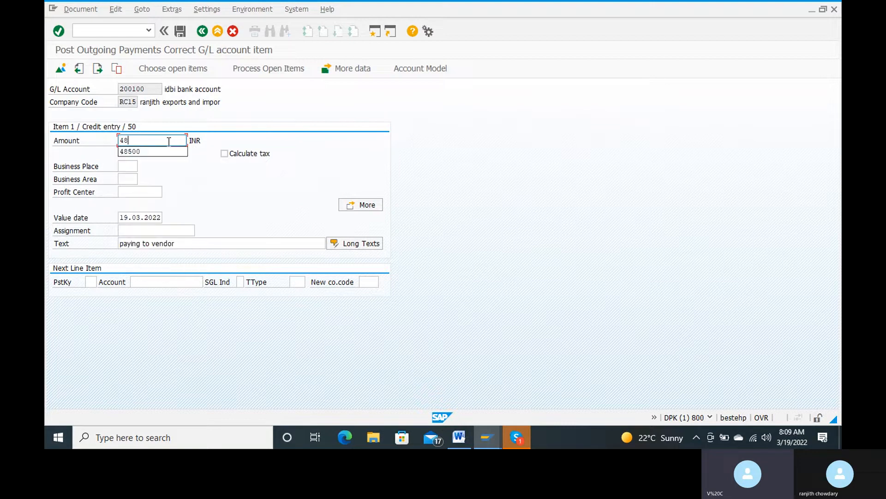
key(Down)
key(Return)
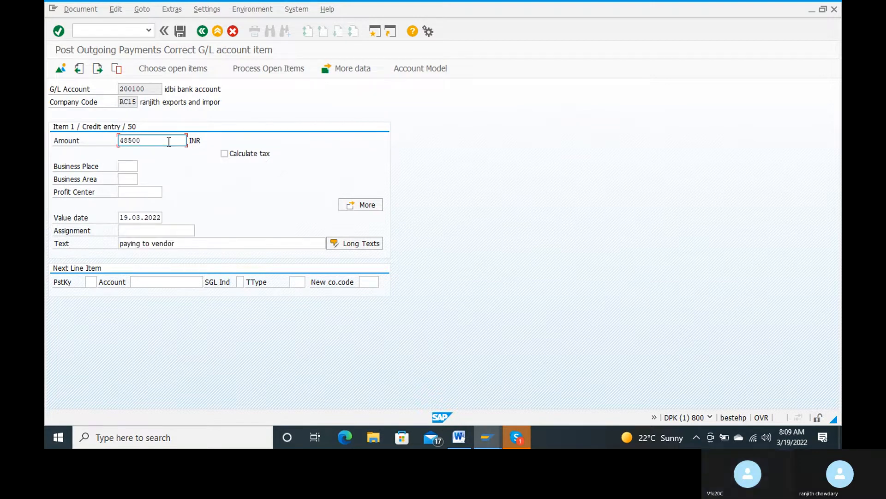
Step: Return to the open items, then simulate and post the outgoing payment
click(265, 71)
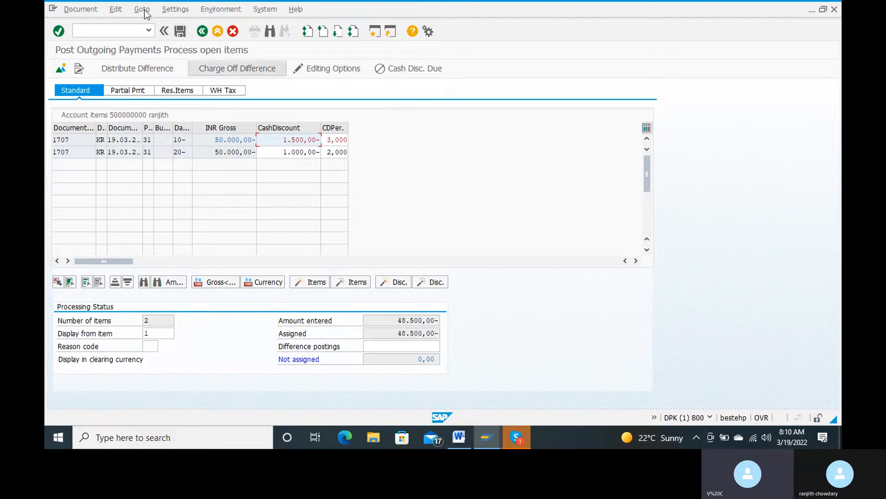
click(93, 11)
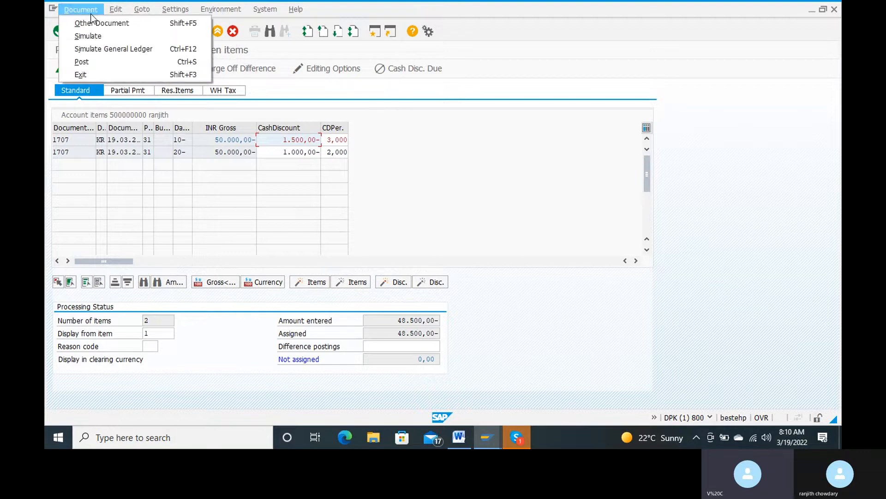
click(103, 36)
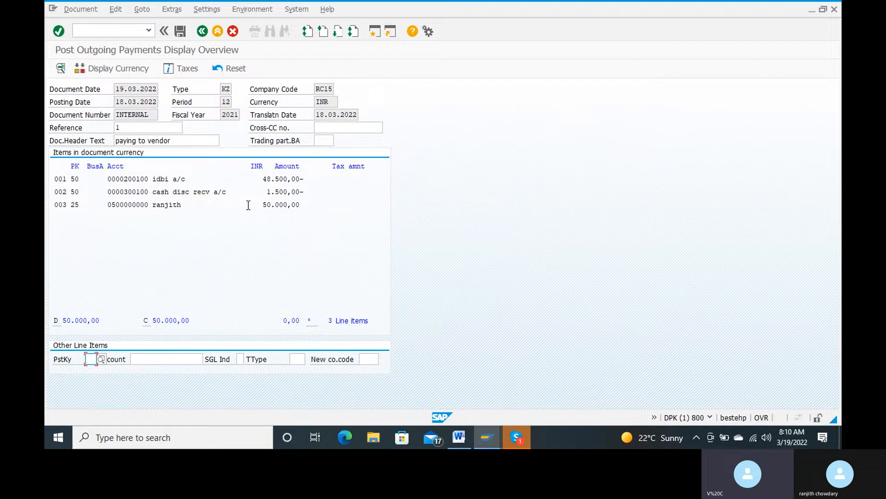
click(180, 32)
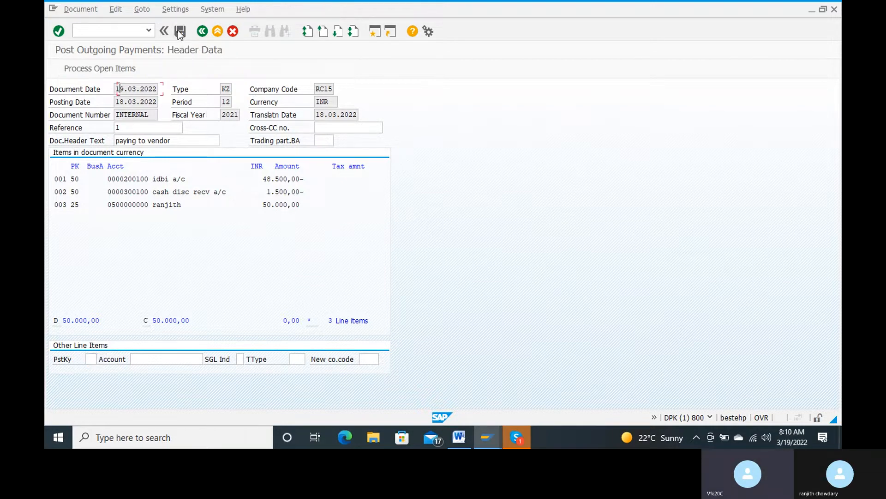
Step: Display the posted payment document to examine its line items, then exit with /n
click(73, 11)
click(86, 49)
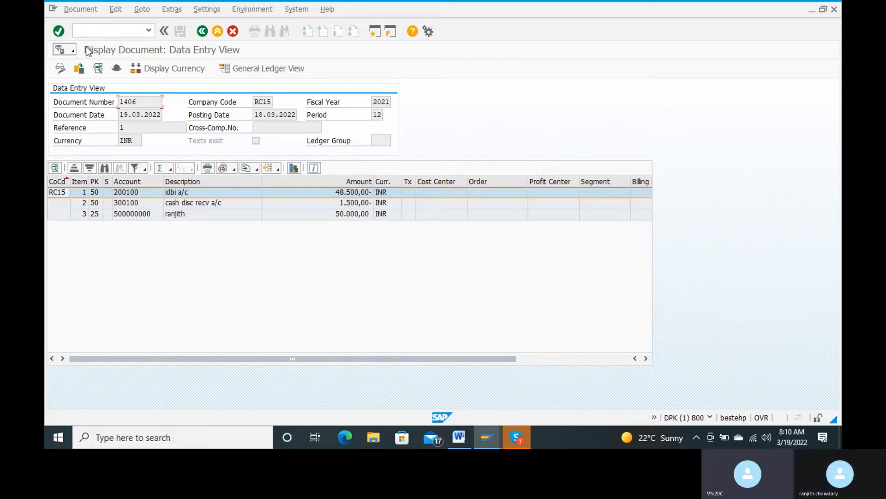
click(89, 29)
text(/n)
key(Return)
Step: Start another outgoing payment with transaction F-53, entering document date 19.03.2022
text(fb)
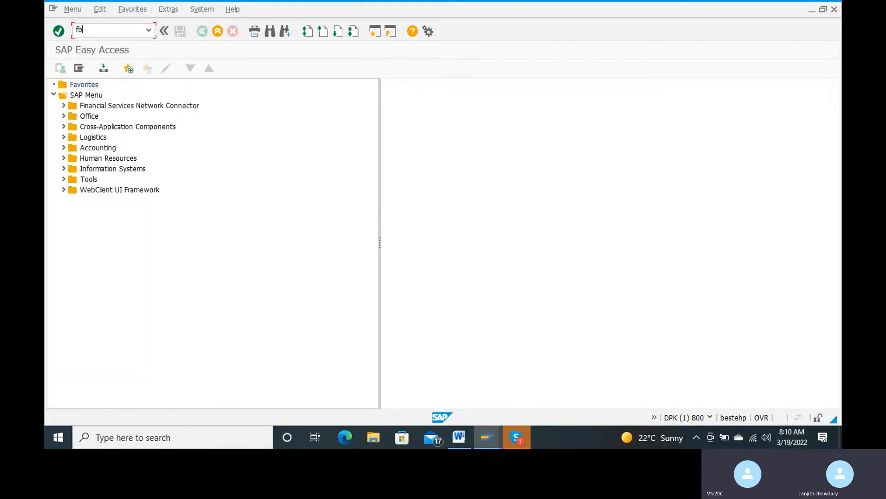
key(BackSpace)
key(BackSpace)
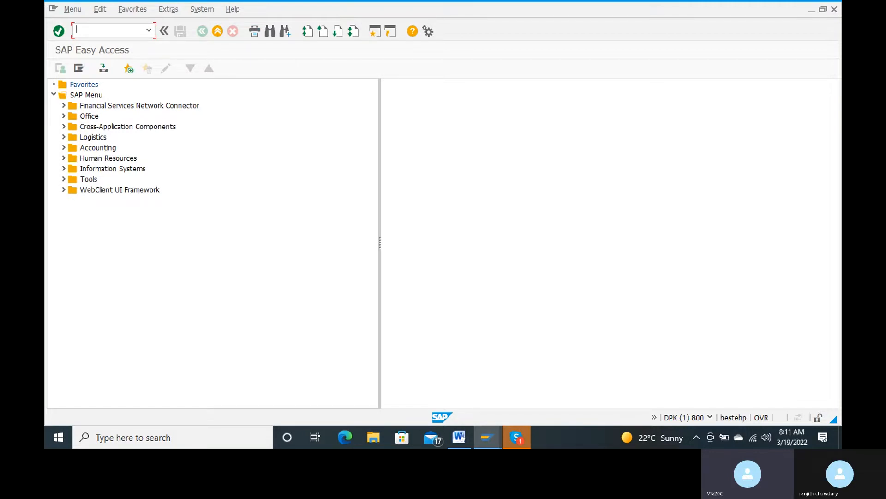
text(f)
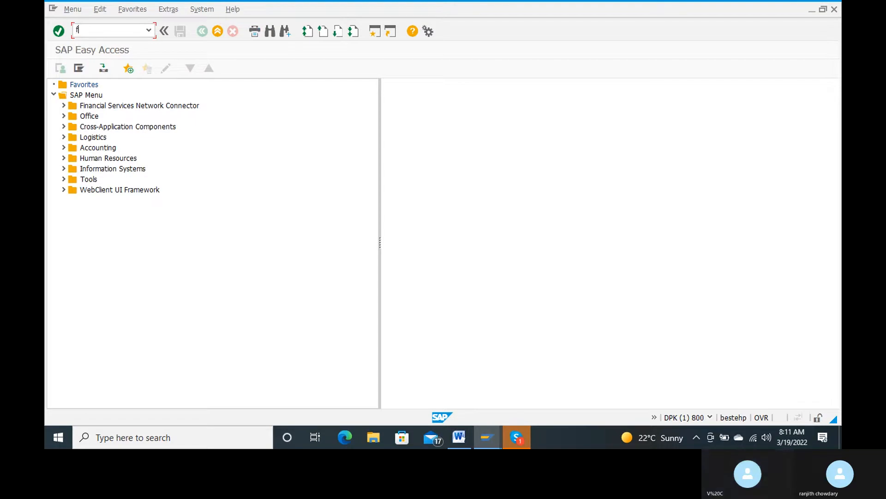
text(-53)
key(Return)
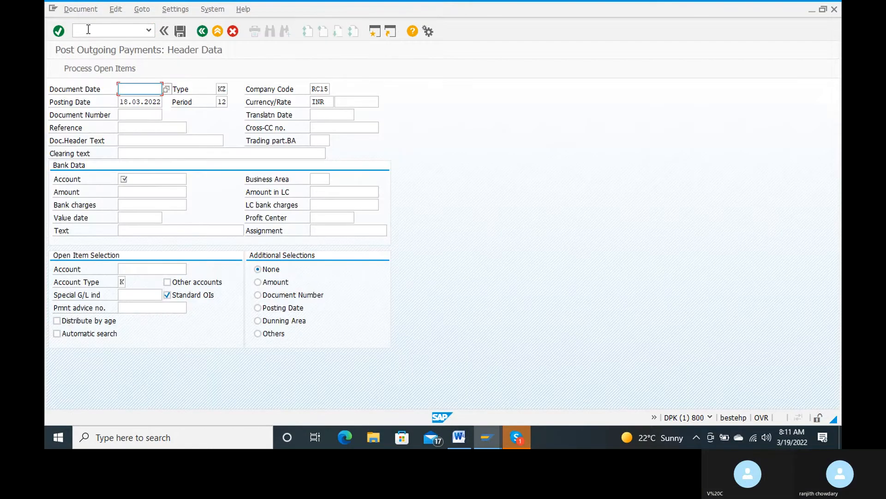
click(141, 88)
click(149, 98)
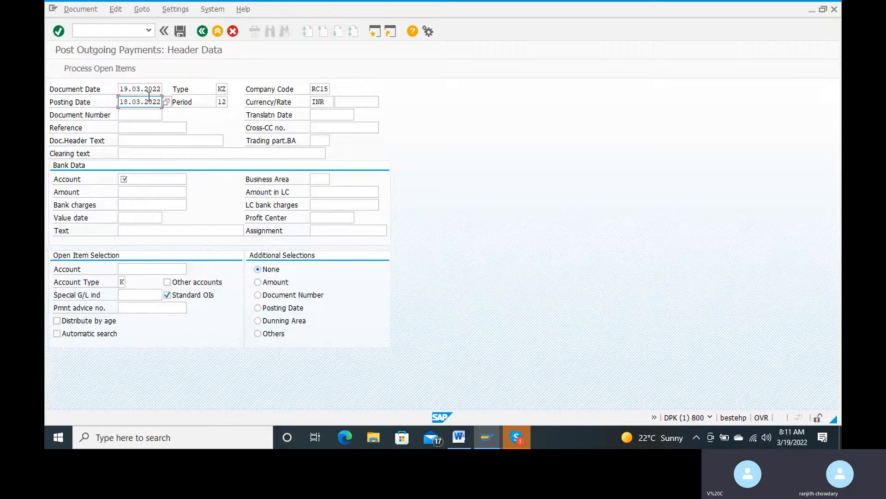
Step: Fill in the payment header with reference 1 and "paying to vendor" as both document header text and clearing text
click(129, 128)
text(1)
click(129, 138)
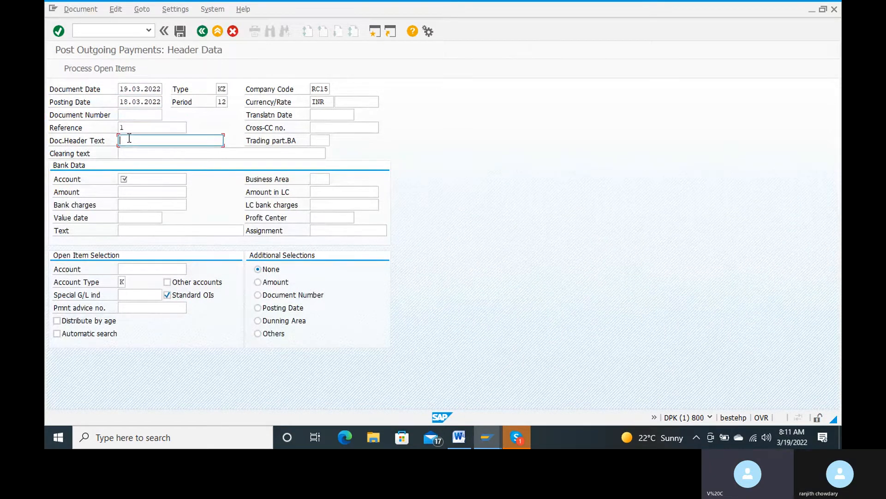
click(129, 139)
click(131, 151)
double_click(134, 153)
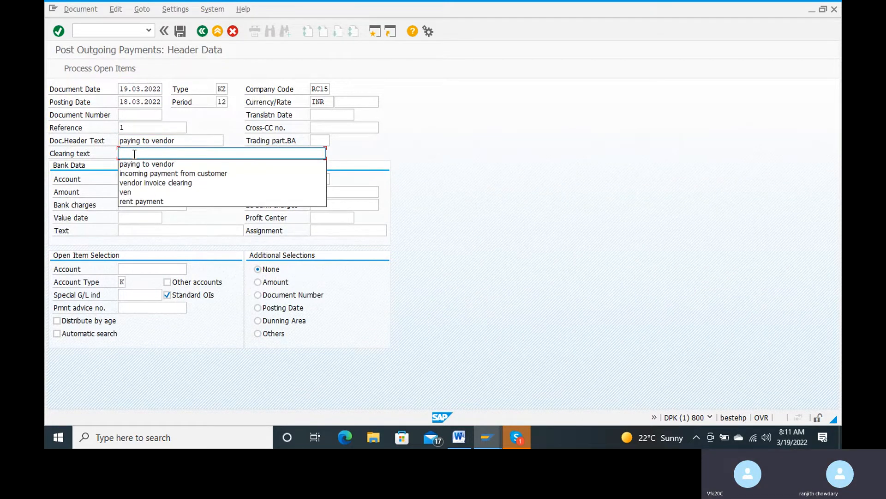
click(138, 165)
Step: Enter the bank data with the idbi bank G/L account, amount 50000 and value date 19.03.2022
click(151, 181)
click(152, 182)
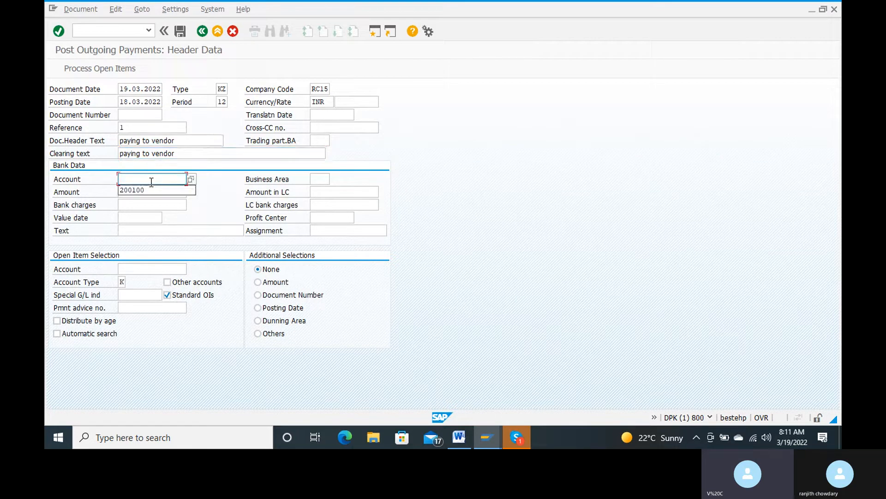
click(145, 188)
click(145, 190)
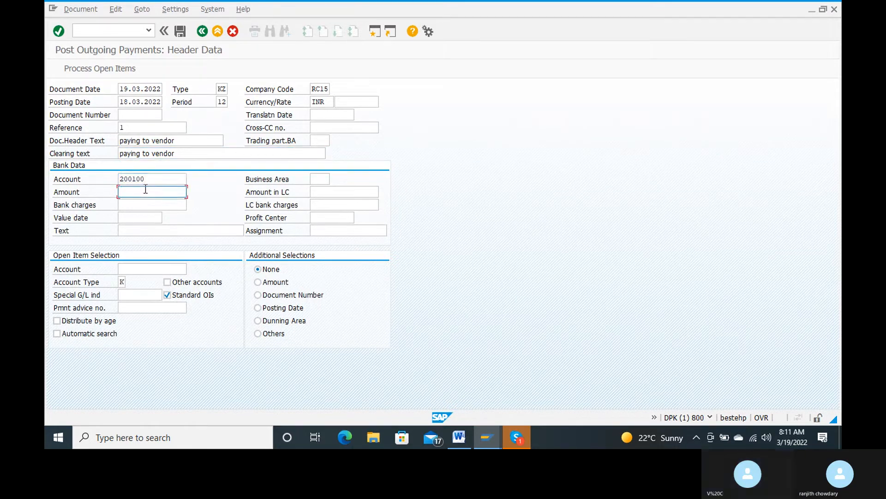
click(145, 190)
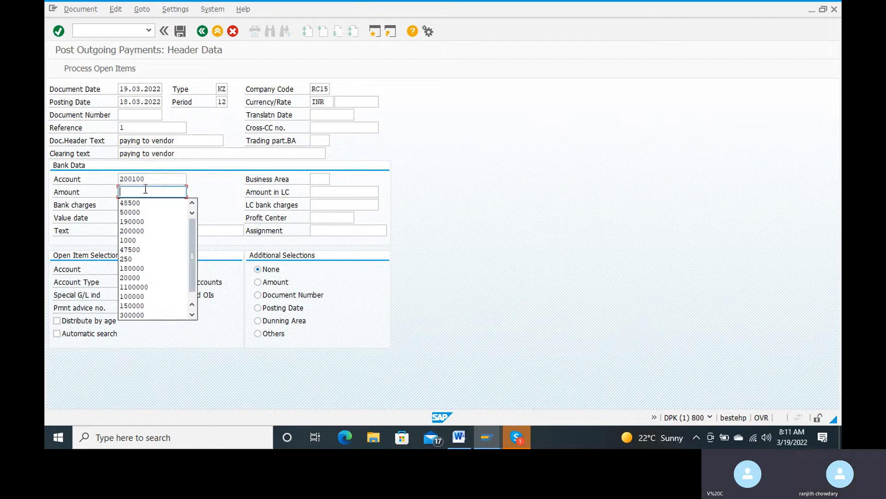
click(135, 212)
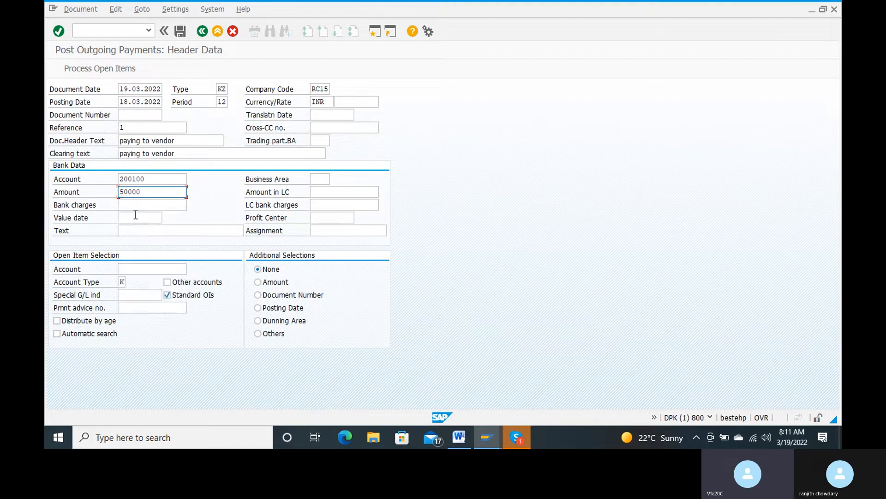
click(135, 217)
click(134, 217)
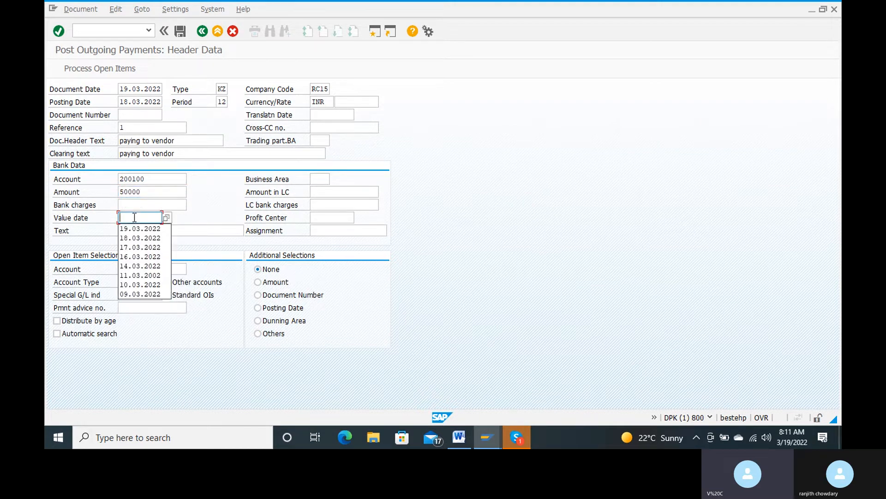
click(137, 229)
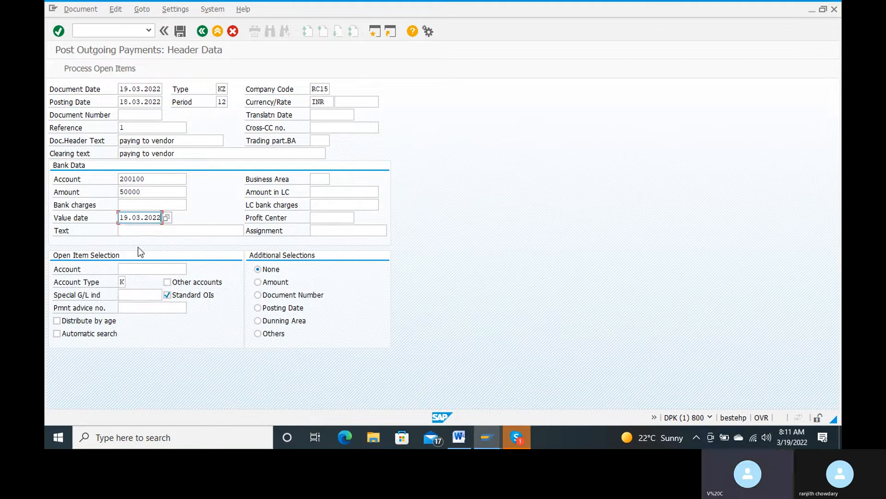
Step: Select the vendor's account for open item selection and proceed to the open items despite the document date check
click(132, 268)
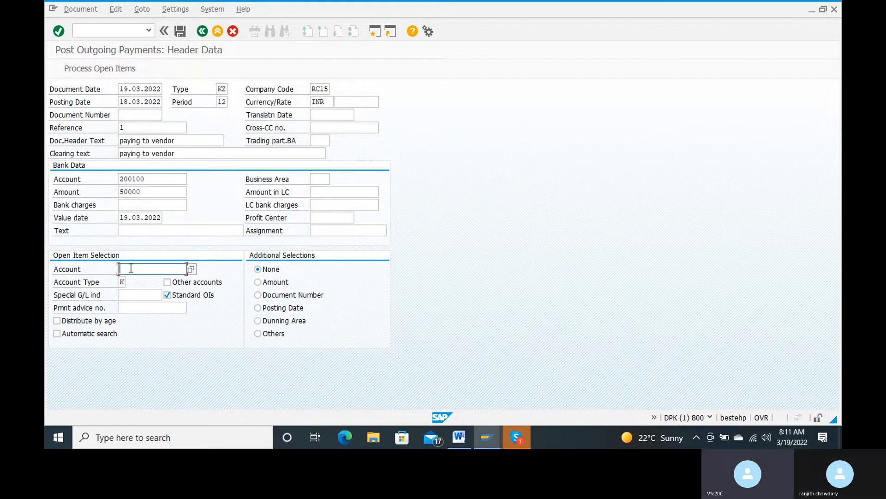
click(131, 268)
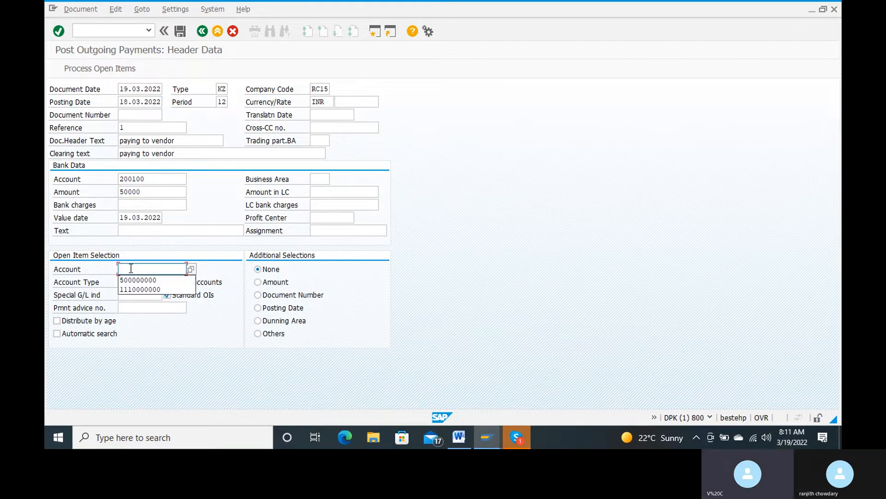
click(132, 280)
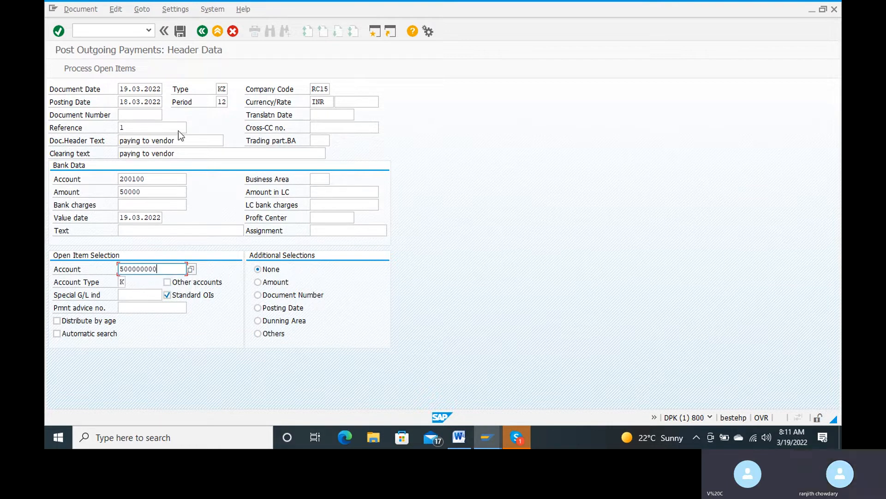
key(Return)
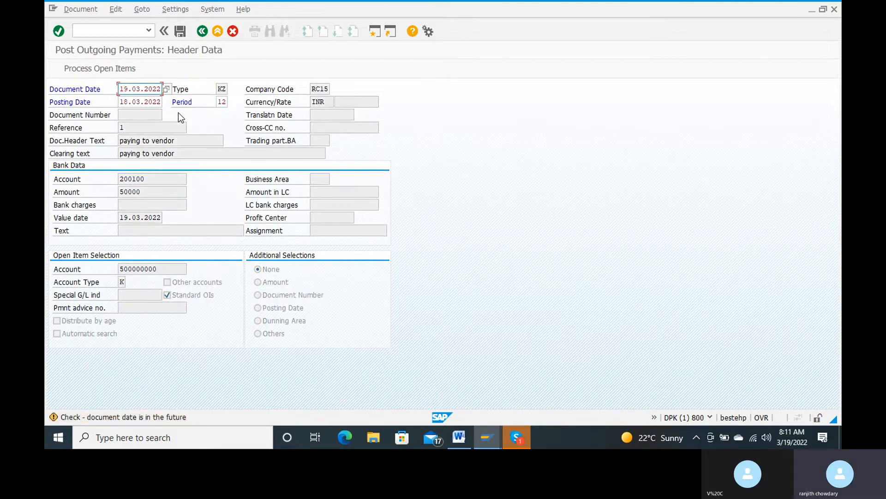
key(Return)
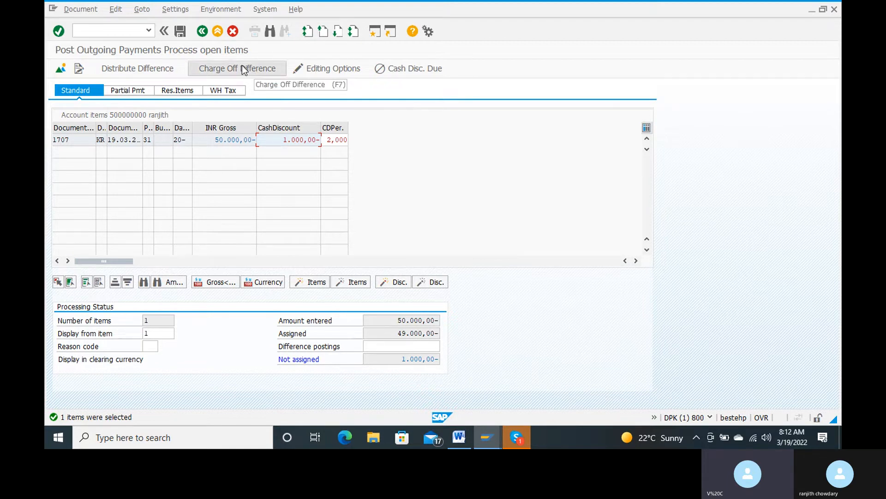
Step: Try to simulate the payment, then open its document overview with Charge Off Difference
click(95, 15)
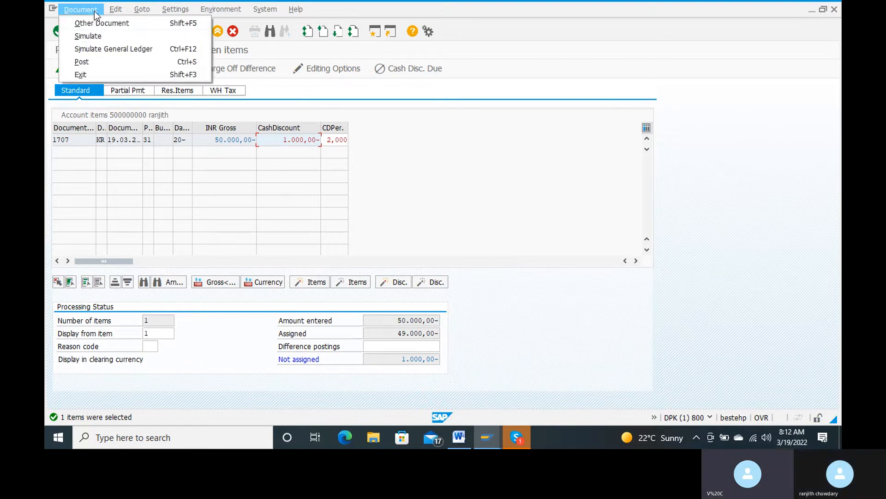
click(103, 33)
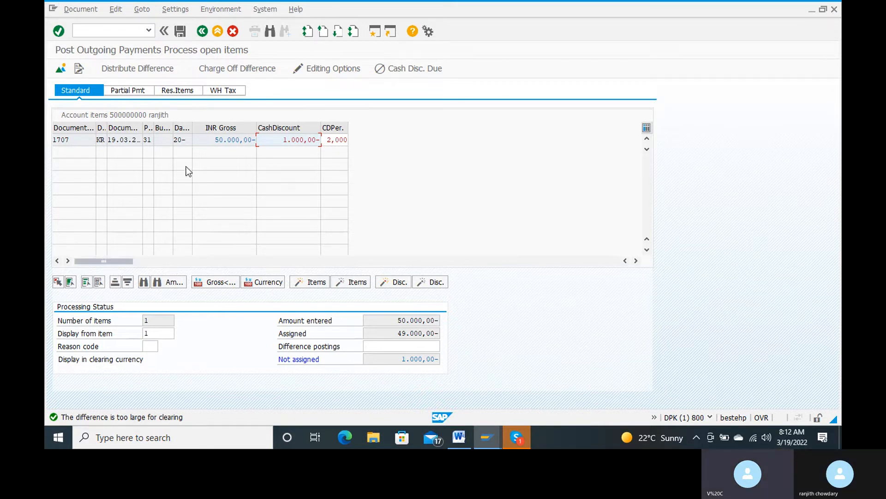
click(253, 71)
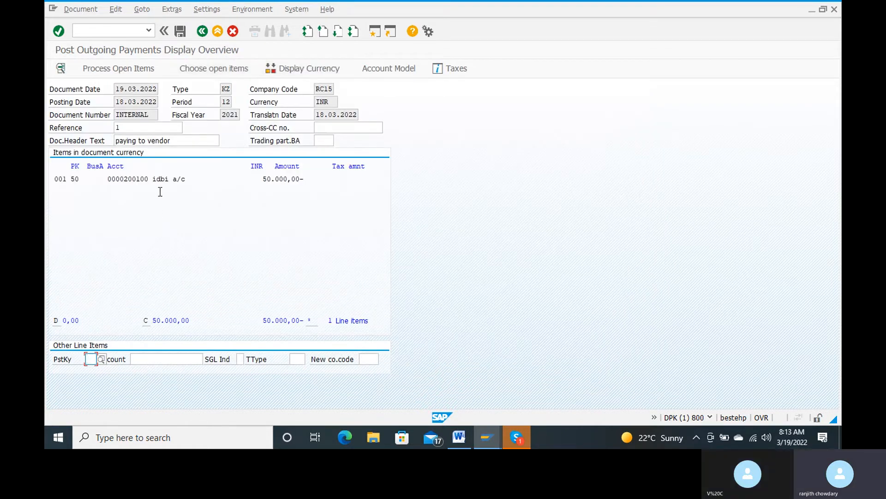
Step: Open the idbi bank line item from the overview and set its amount to 49000 INR
double_click(169, 180)
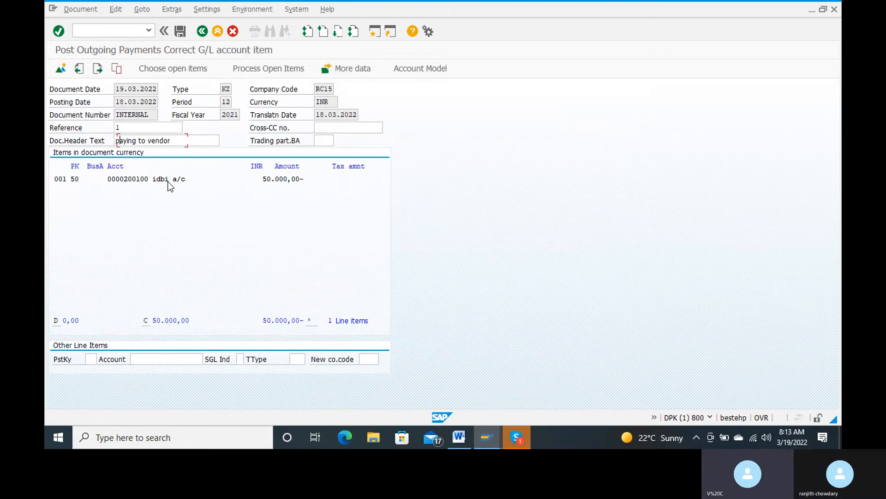
click(171, 141)
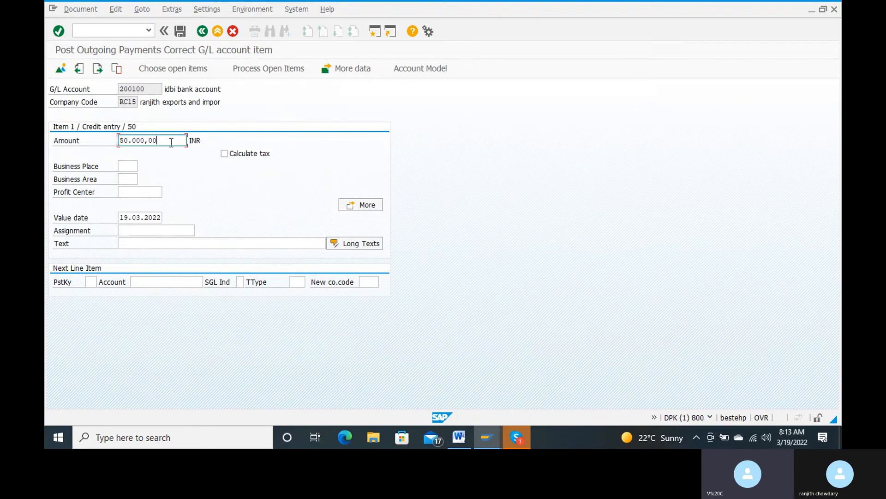
key(BackSpace)
key(BackSpace)
key(BackSpace)
key(BackSpace)
key(BackSpace)
key(BackSpace)
key(BackSpace)
key(BackSpace)
key(BackSpace)
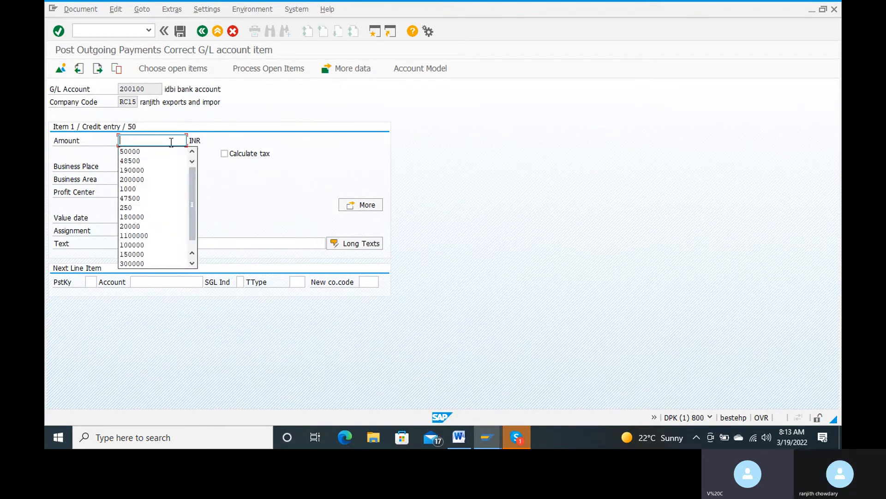
text(49000)
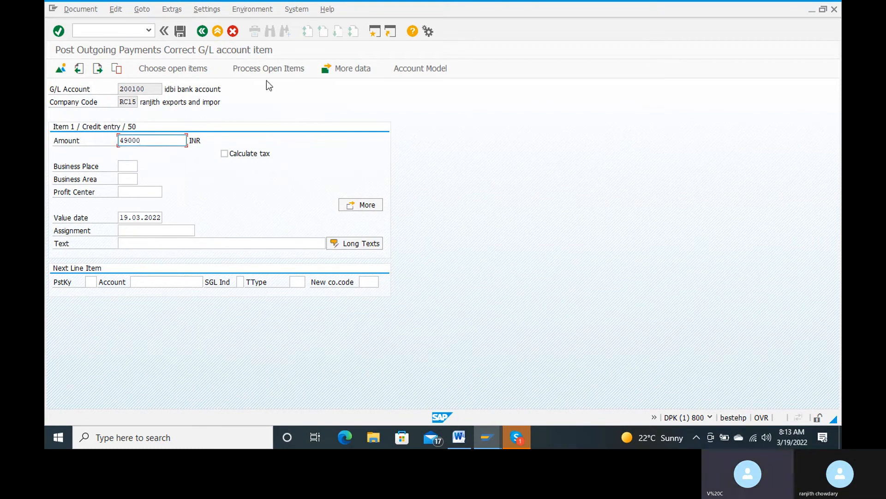
Step: Go back to processing the open items, then simulate and post the second installment's payment
click(276, 69)
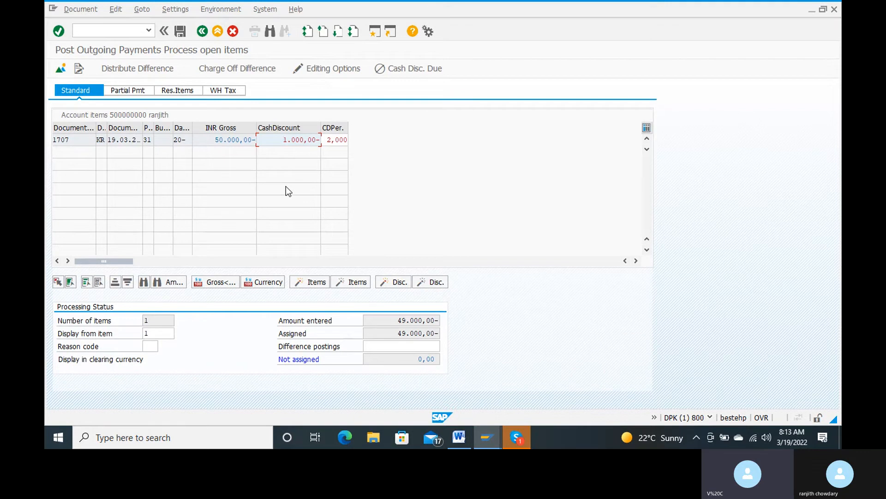
click(79, 9)
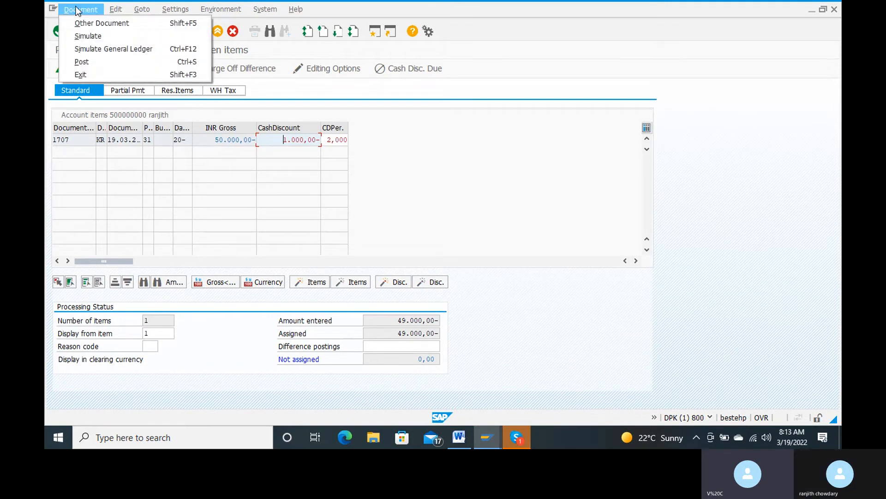
click(81, 37)
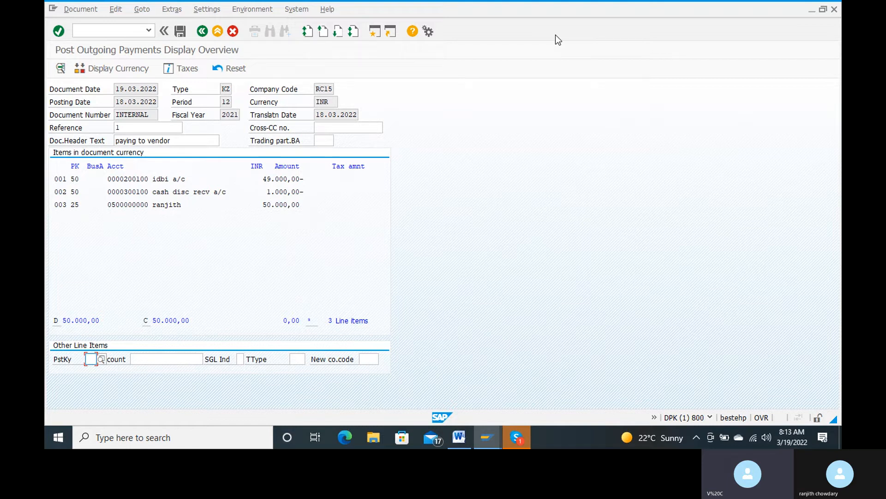
key(ctrl+s)
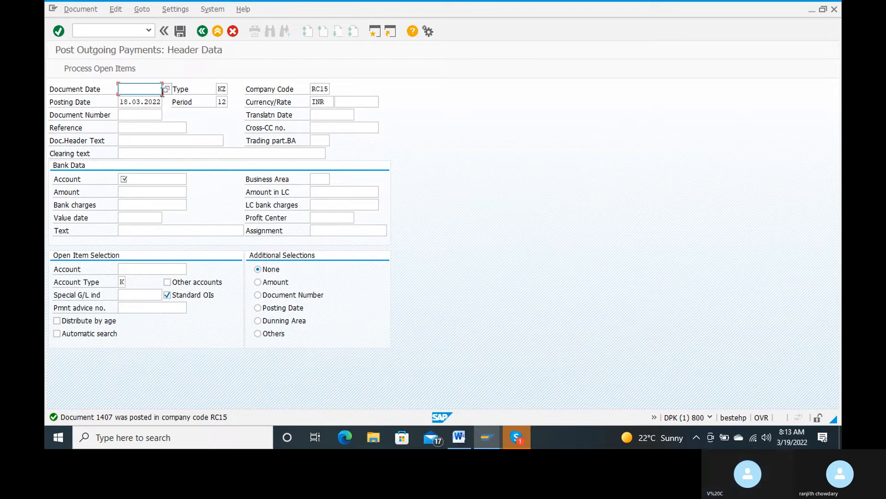
Step: Display the second installment's posted payment document to examine its line items, then exit with /n
click(80, 10)
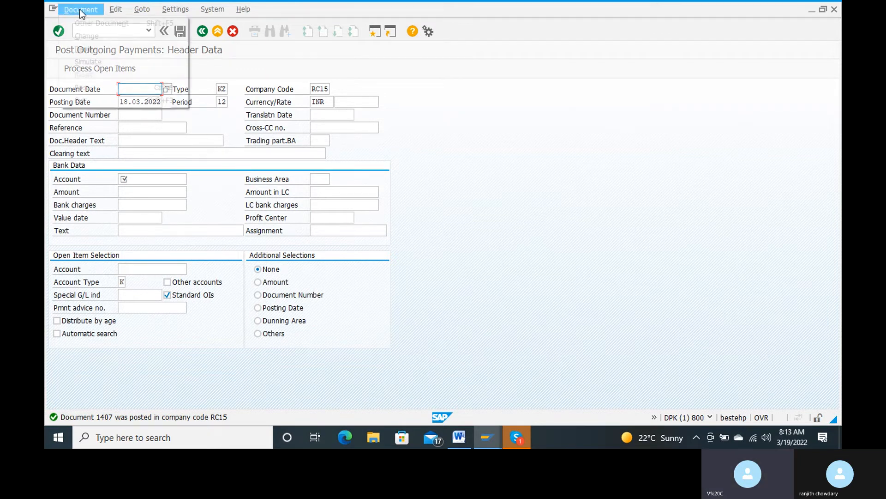
click(85, 49)
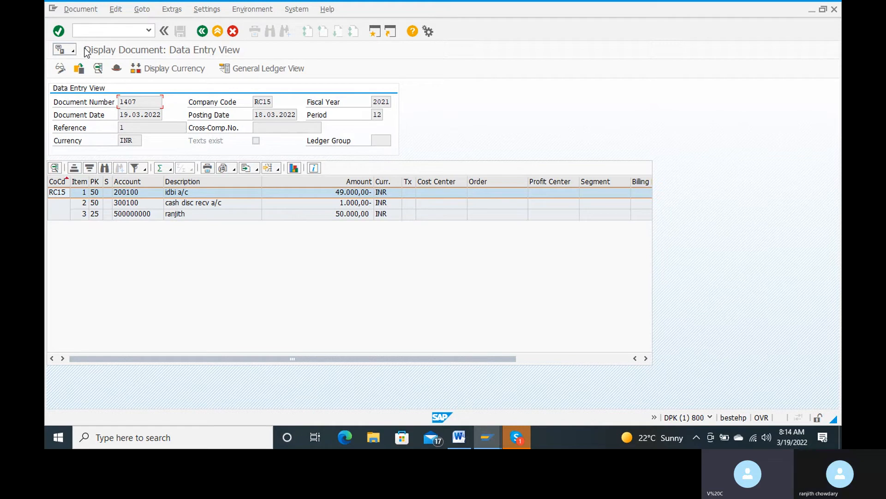
click(98, 30)
text(/n)
key(Return)
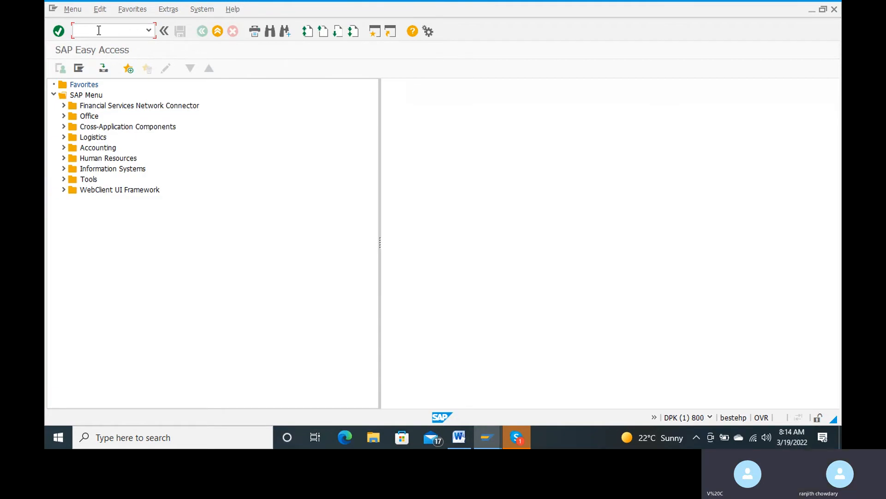
Step: Run transaction FBL1N for the vendor's cleared items in company code RC15 and examine the cleared invoices and payments
text(fbl1n)
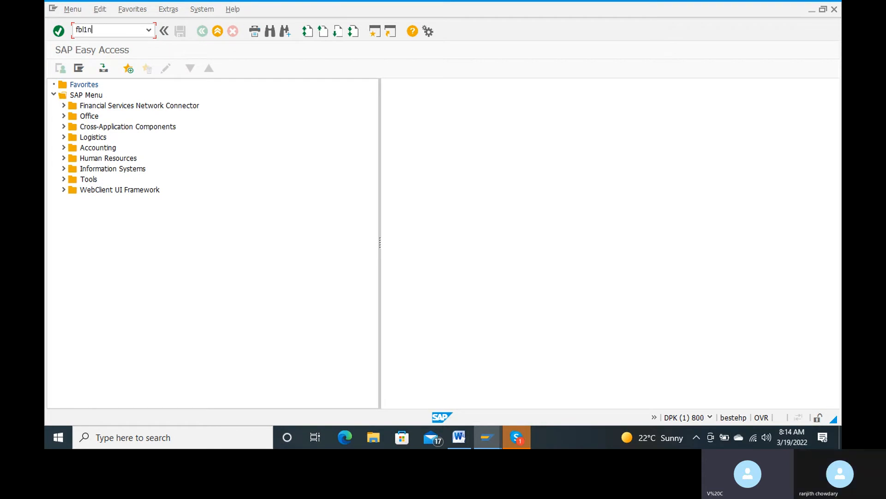
key(Return)
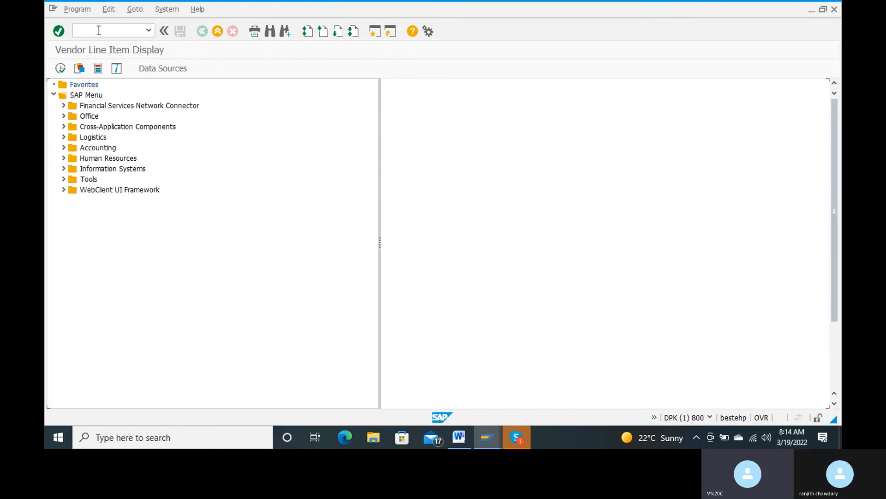
click(78, 263)
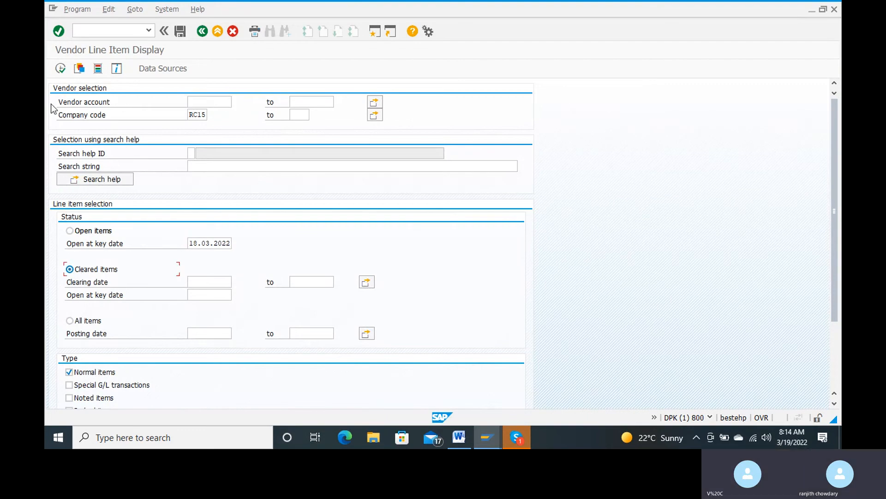
click(209, 101)
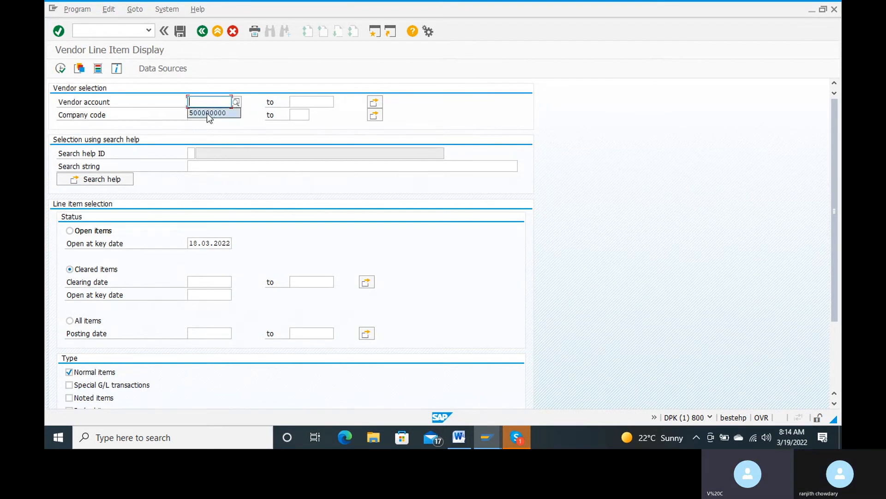
click(207, 113)
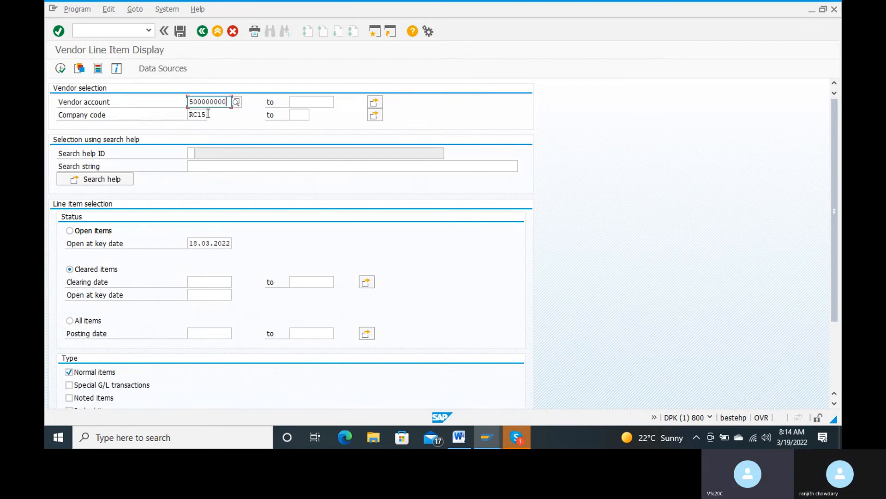
click(56, 72)
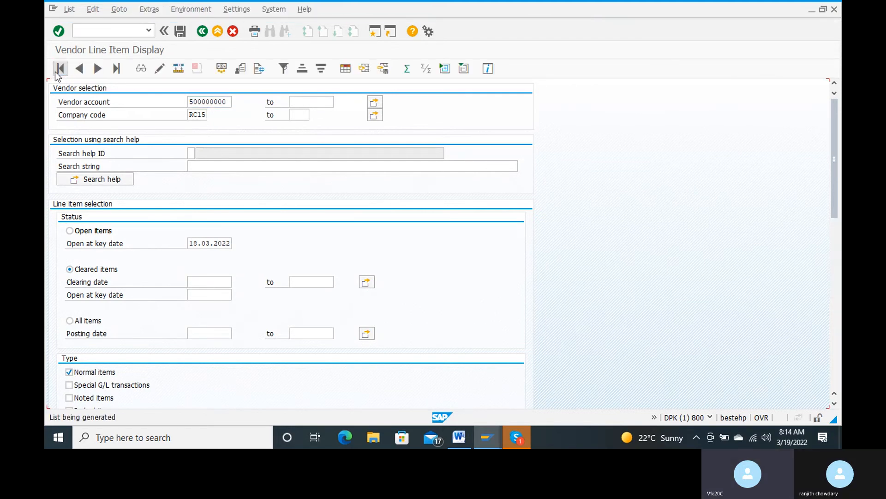
scroll(436, 387, down, 5)
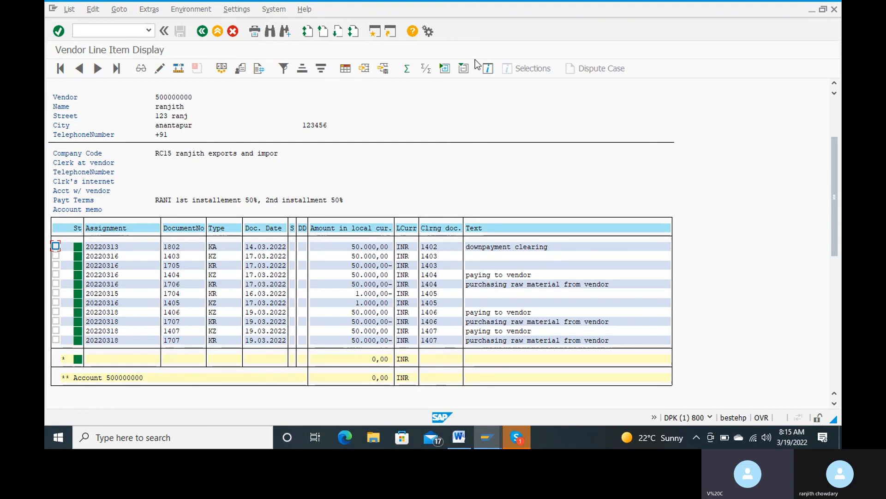
Step: Run the /o command from the vendor line item list
click(113, 31)
text(/o)
key(Return)
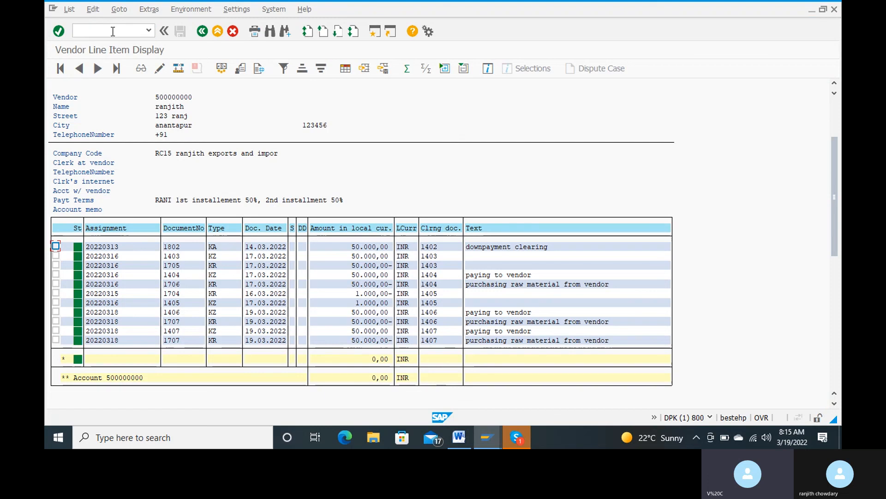